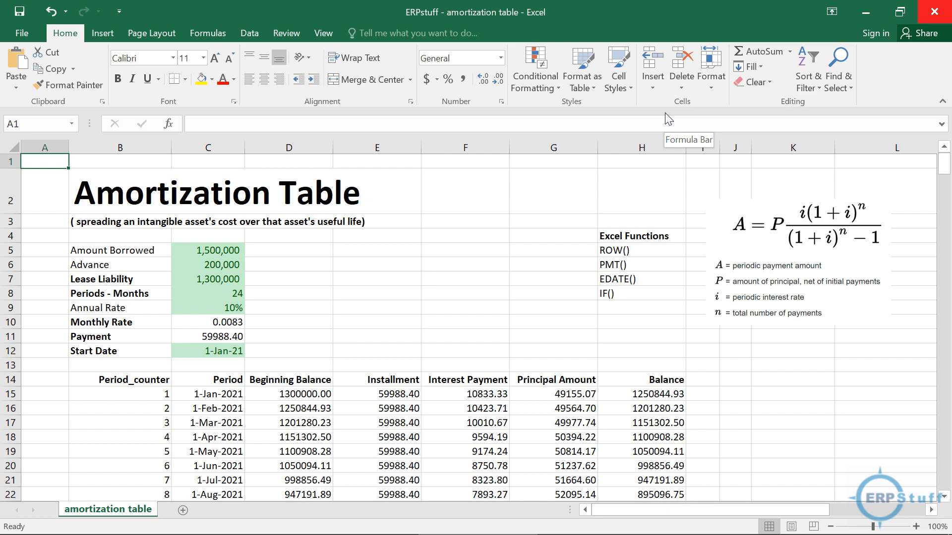
# Review the loan input cells from Amount Borrowed down to Annual Rate, including the Lease Liability formula in C7
pyautogui.press('Down')
pyautogui.press('Down')
pyautogui.press('Down')
pyautogui.press('Down')
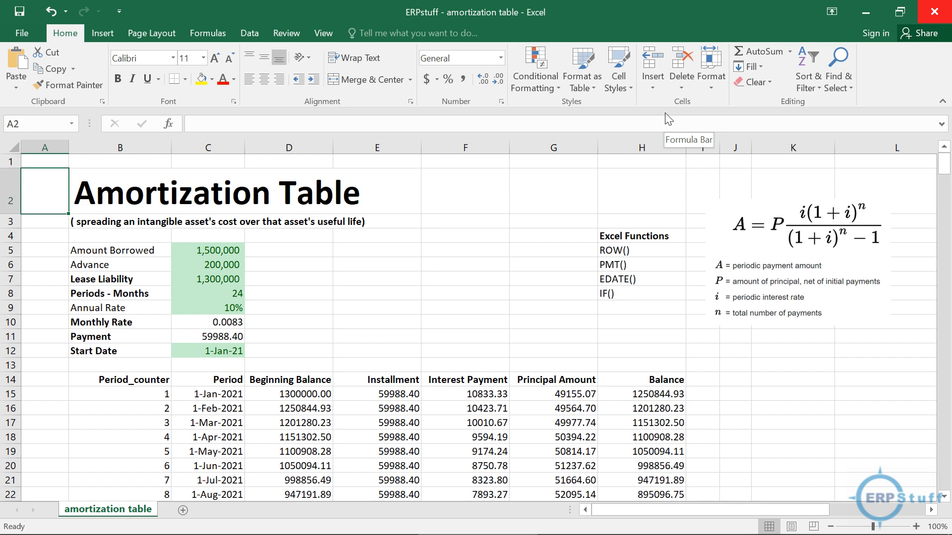
pyautogui.press('Right')
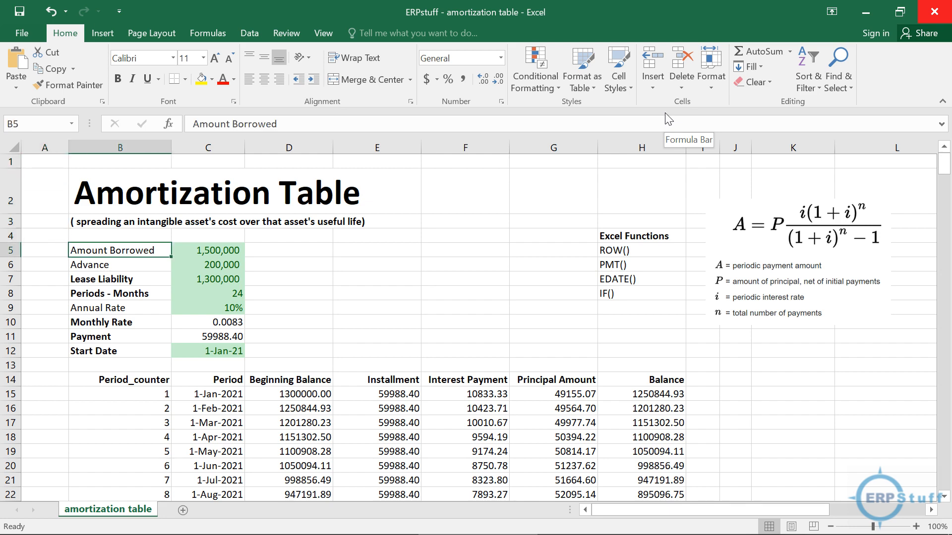
pyautogui.press('Right')
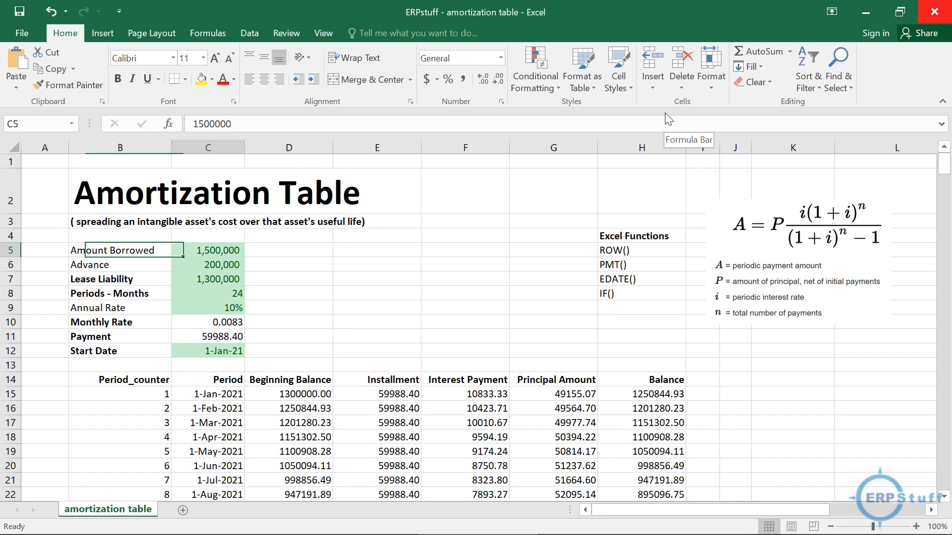
pyautogui.press('Down')
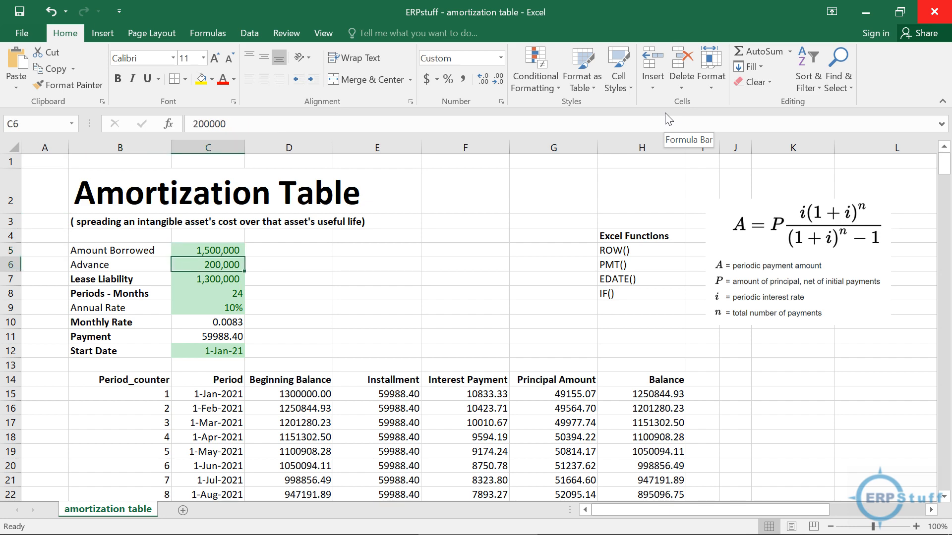
pyautogui.press('Down')
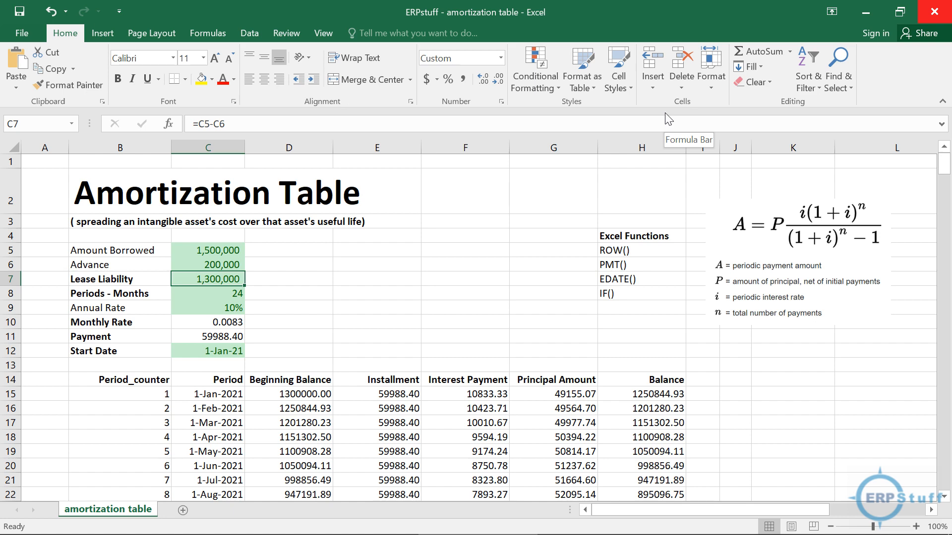
pyautogui.press('Down')
pyautogui.press('Up')
pyautogui.press('Down')
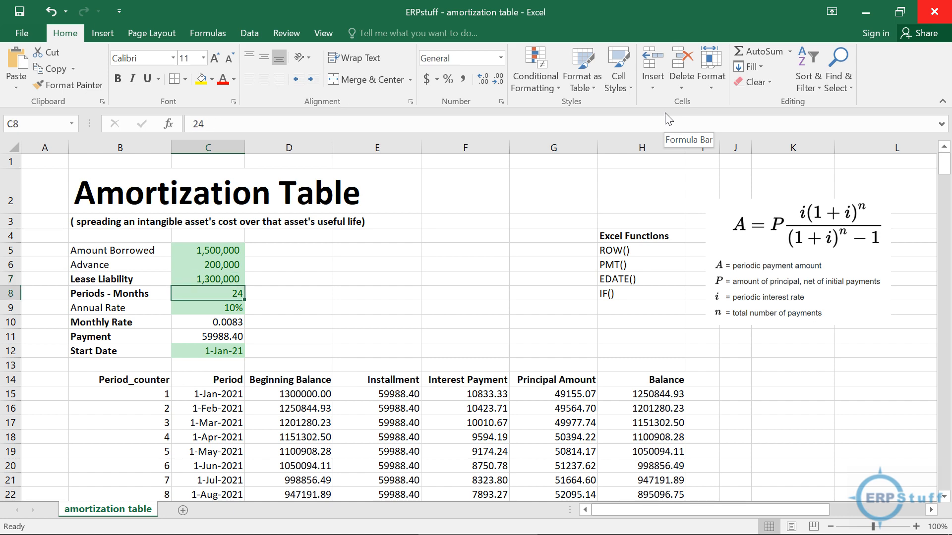
pyautogui.press('Up')
pyautogui.press('Down')
pyautogui.press('Down')
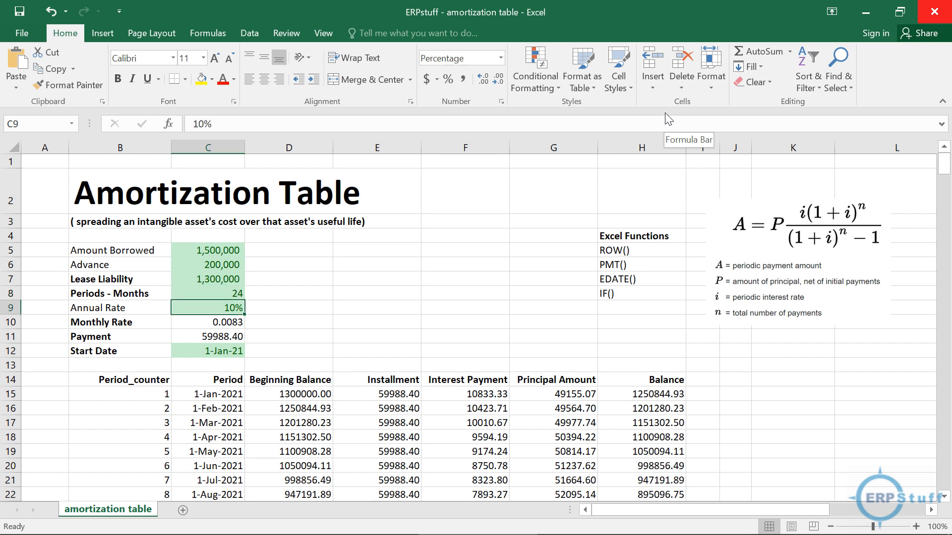
# Inspect the Monthly Rate formula in C10 and its cell reference, leaving the formula as it is
pyautogui.press('Down')
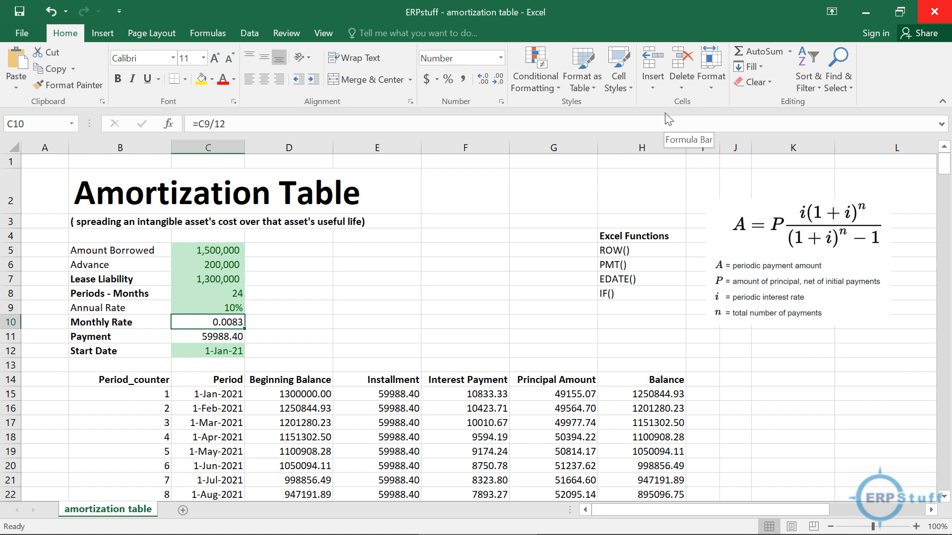
pyautogui.press('Left')
pyautogui.press('Right')
pyautogui.press('F2')
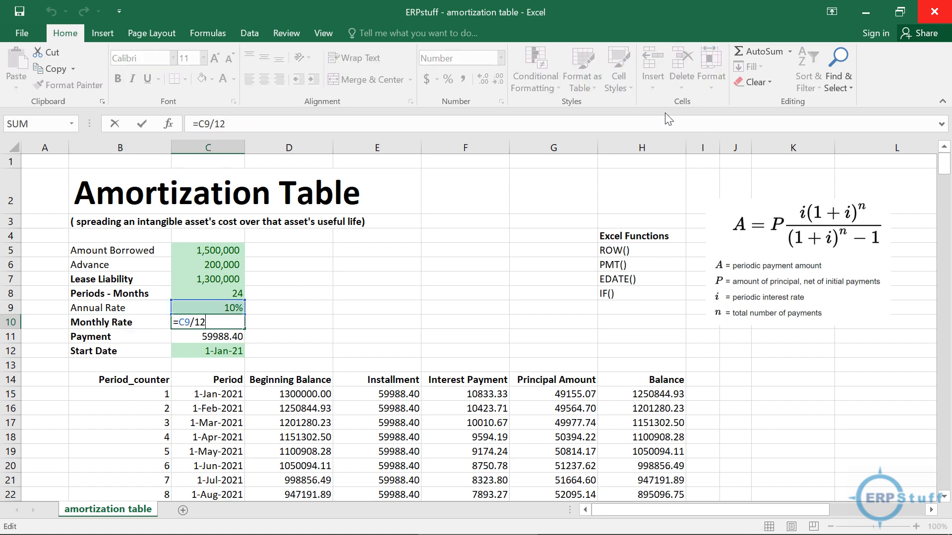
pyautogui.press('Return')
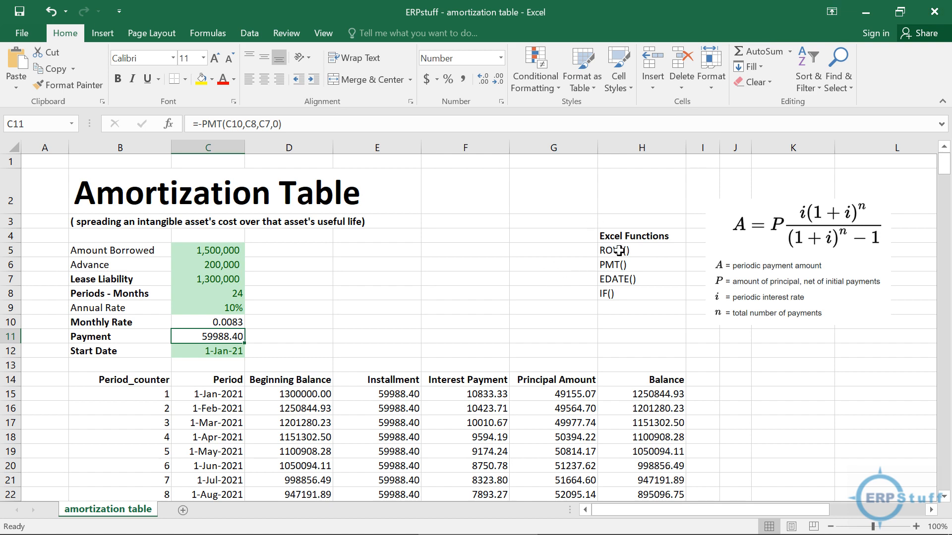
# Review the Excel Functions list and examine the Rate, Nper and Pv arguments of the PMT formula in C11
pyautogui.moveTo(618, 251); pyautogui.dragTo(630, 300)
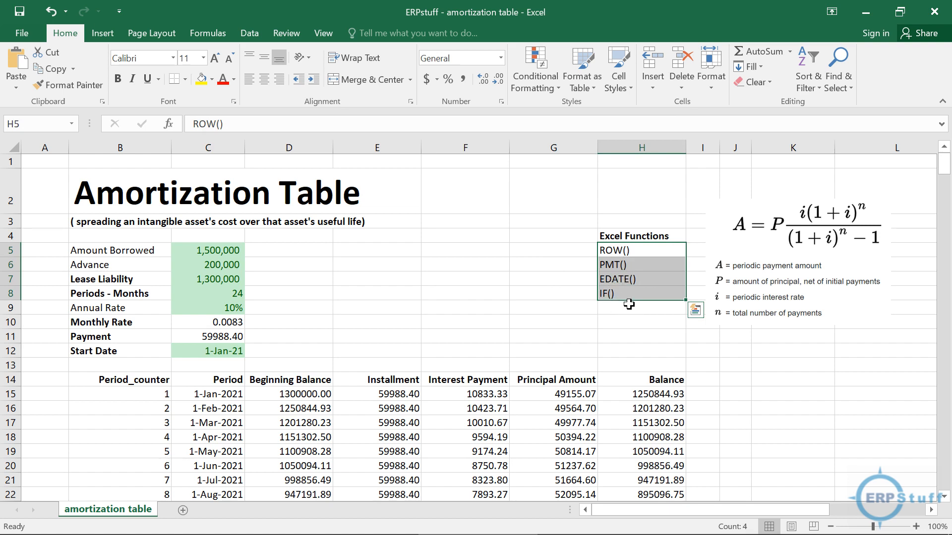
pyautogui.click(227, 334)
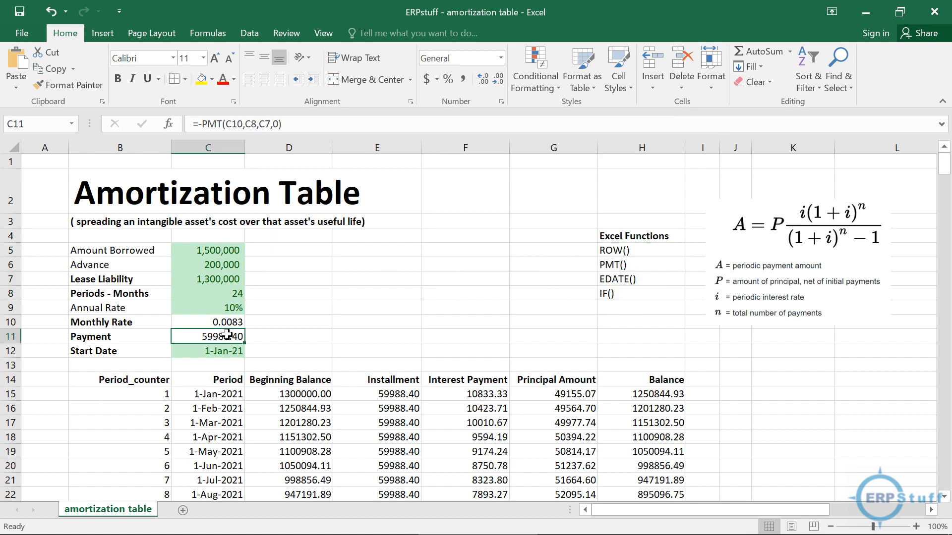
pyautogui.click(169, 124)
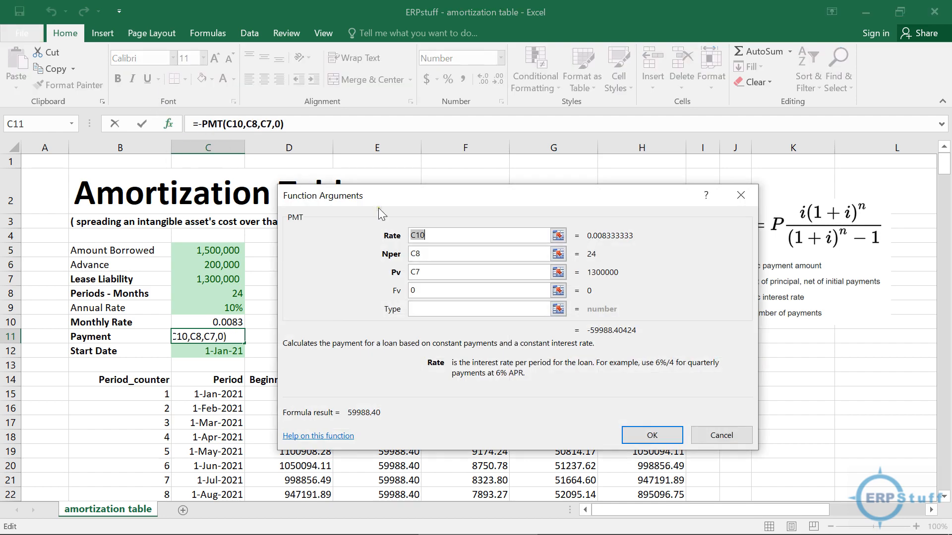
pyautogui.moveTo(506, 188); pyautogui.dragTo(482, 174)
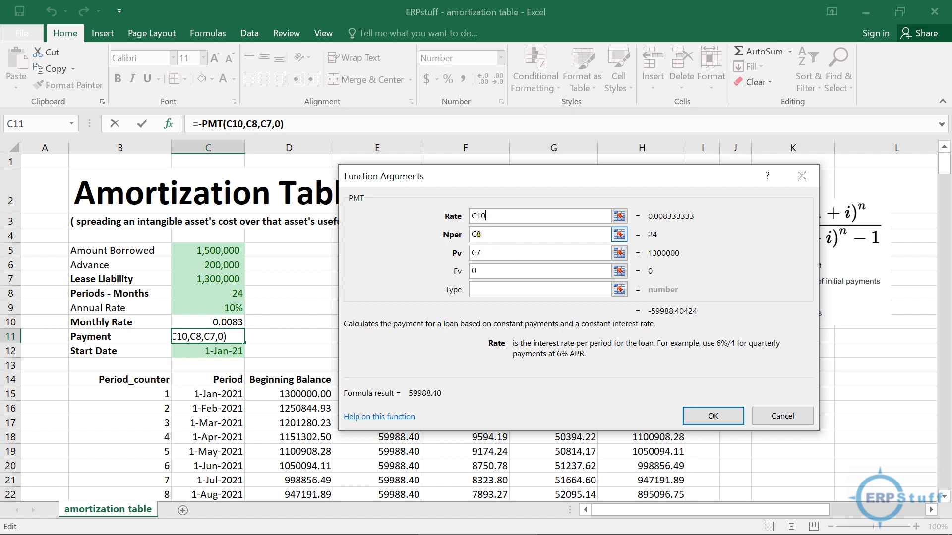
pyautogui.click(498, 236)
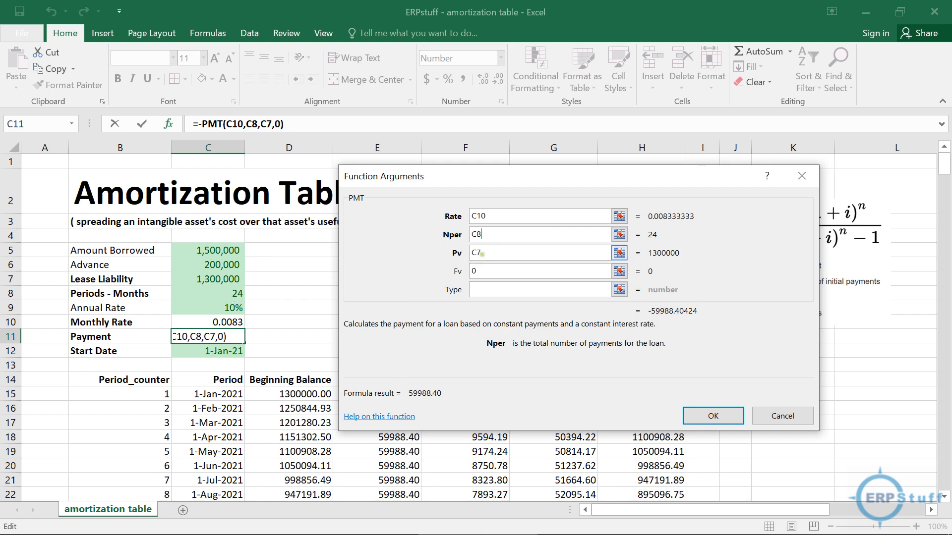
pyautogui.click(482, 253)
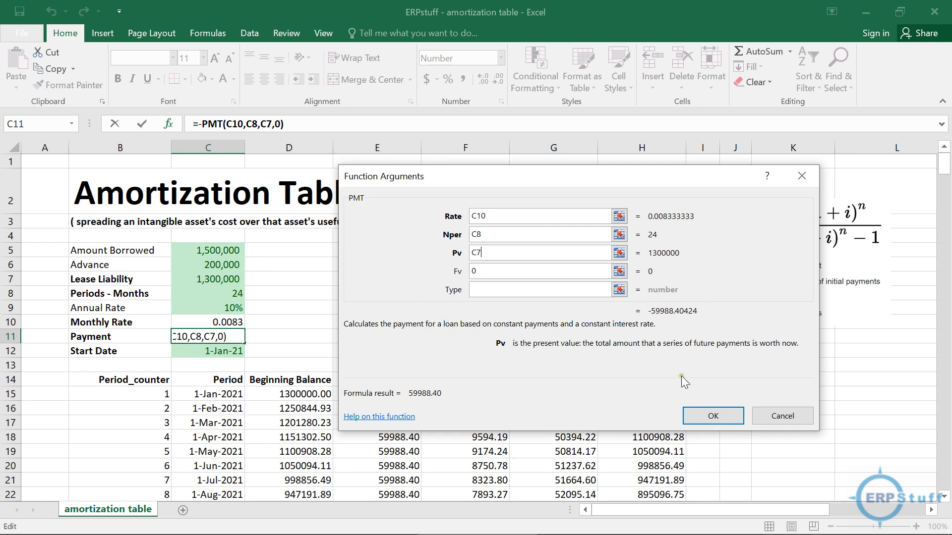
pyautogui.click(714, 416)
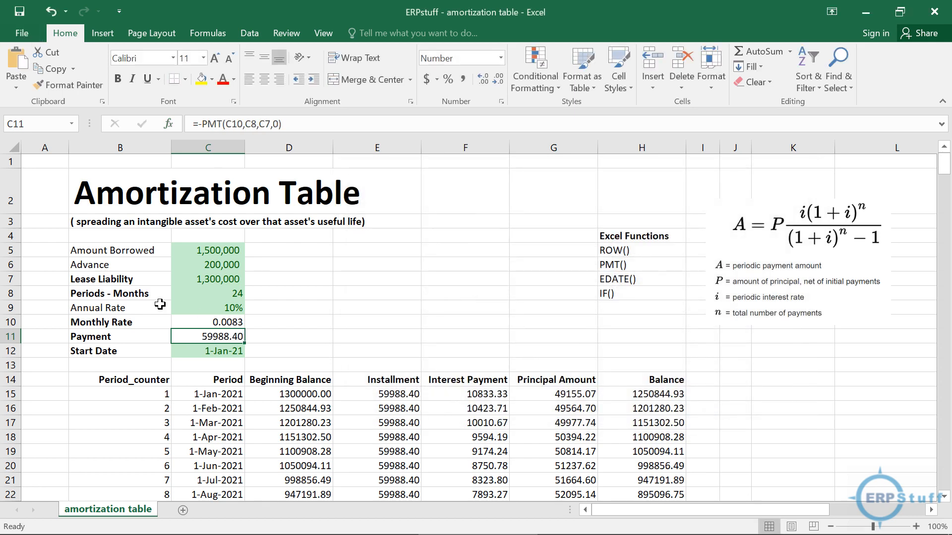
# Extend the Payment label in B11 to read "Payment/Installment"
pyautogui.click(142, 334)
pyautogui.doubleClick(142, 335)
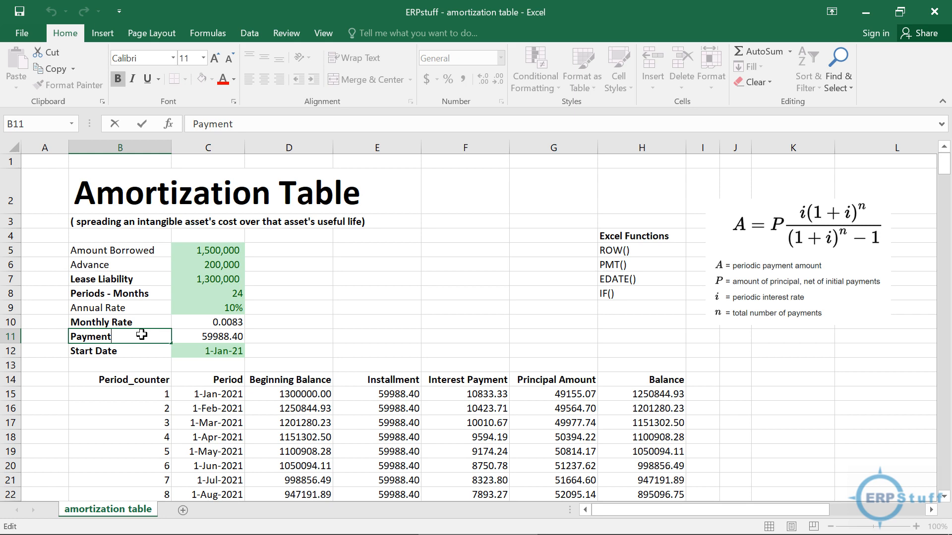
pyautogui.write('/Installment')
pyautogui.press('Return')
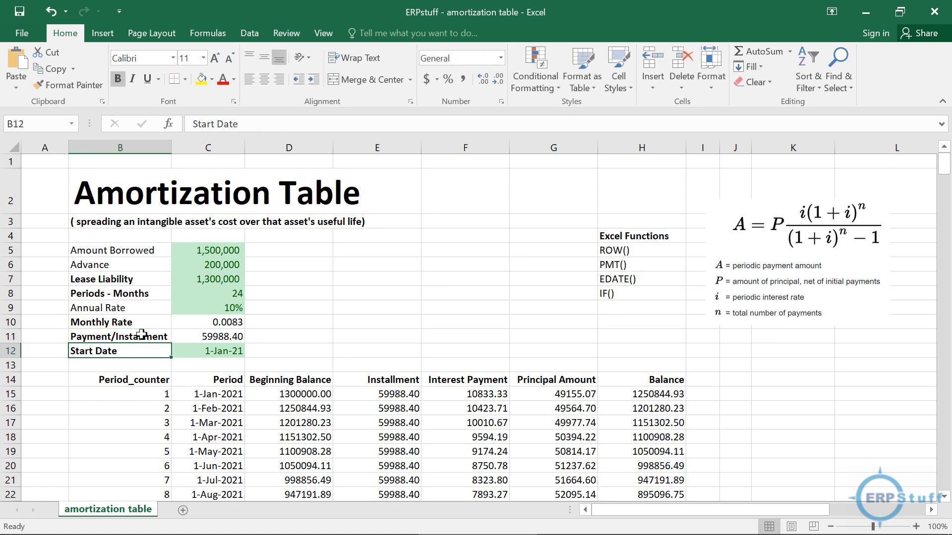
# Examine the Start Date value in C12 and the Period heading of the schedule below it
pyautogui.press('Up')
pyautogui.press('Right')
pyautogui.press('Right')
pyautogui.press('Down')
pyautogui.press('Down')
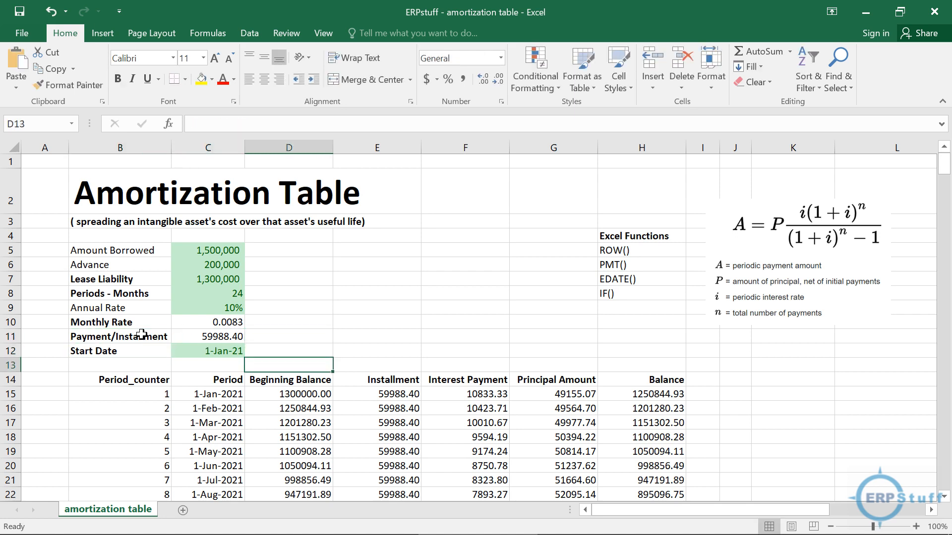
pyautogui.press('Down')
pyautogui.press('Up')
pyautogui.press('Left')
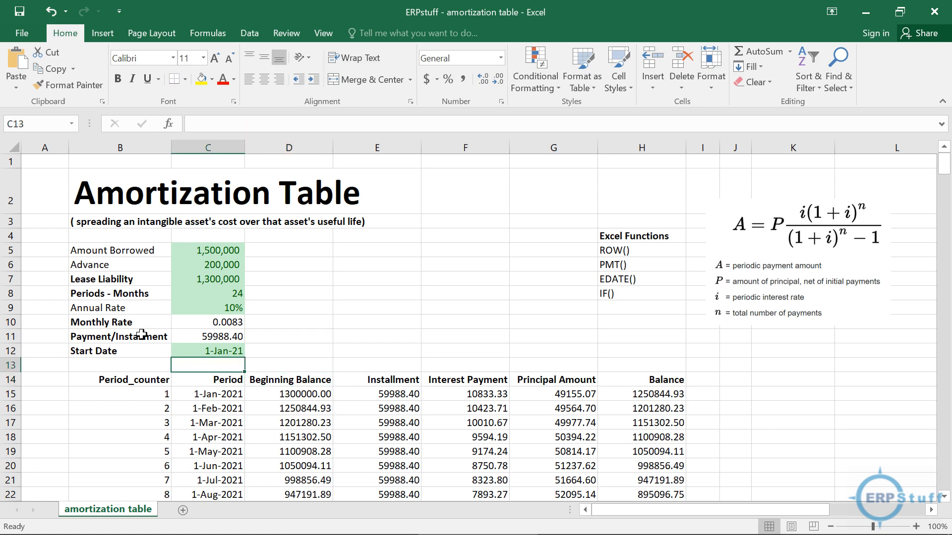
pyautogui.press('Up')
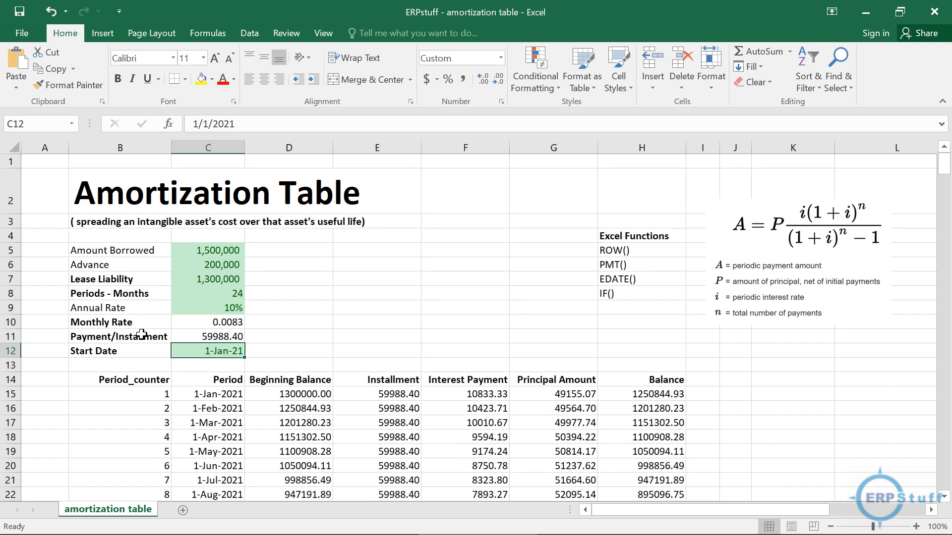
pyautogui.press('Down')
pyautogui.press('Down')
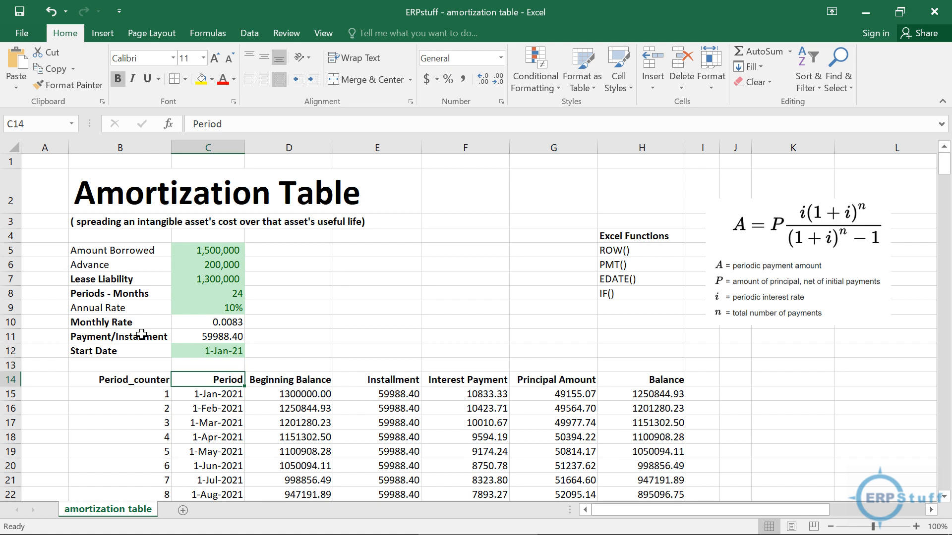
# Highlight the PMT() entry in the Excel Functions list with a yellow fill
pyautogui.click(779, 241)
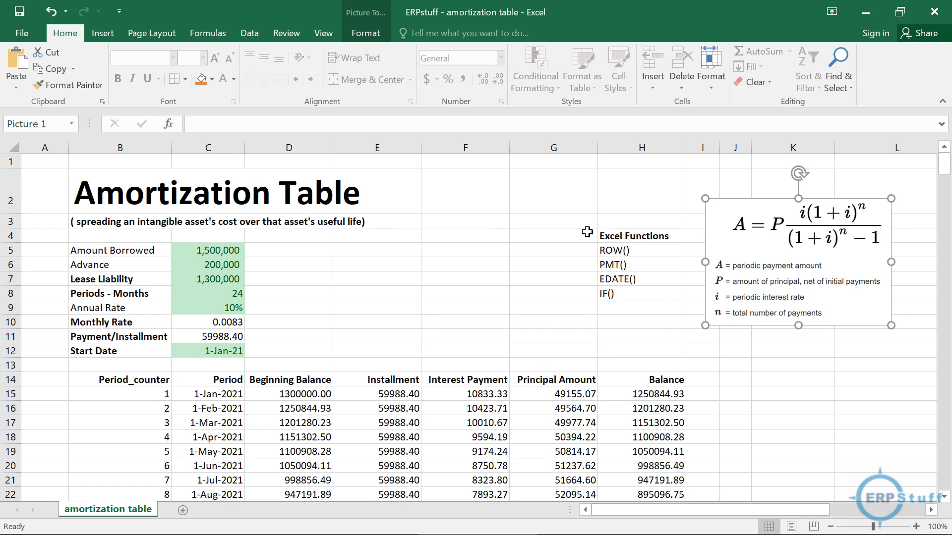
pyautogui.click(643, 262)
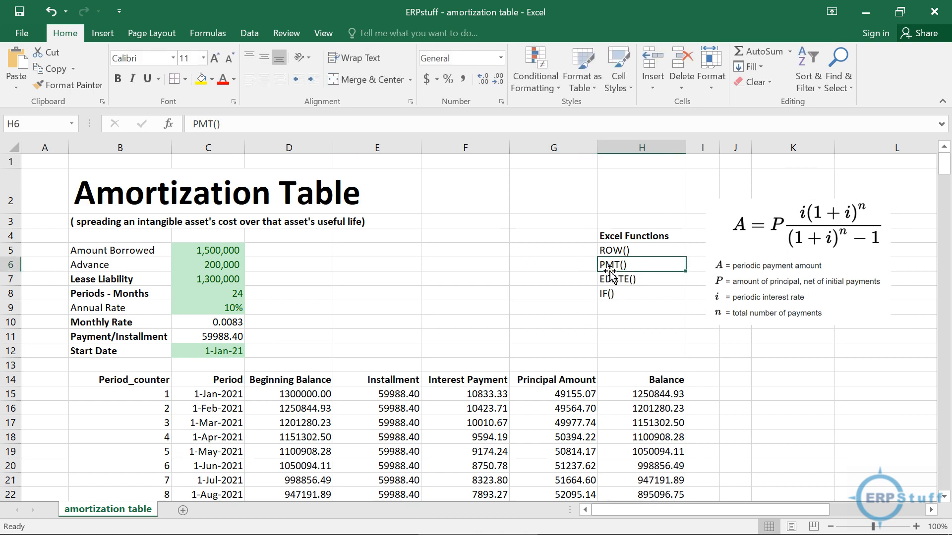
pyautogui.click(200, 78)
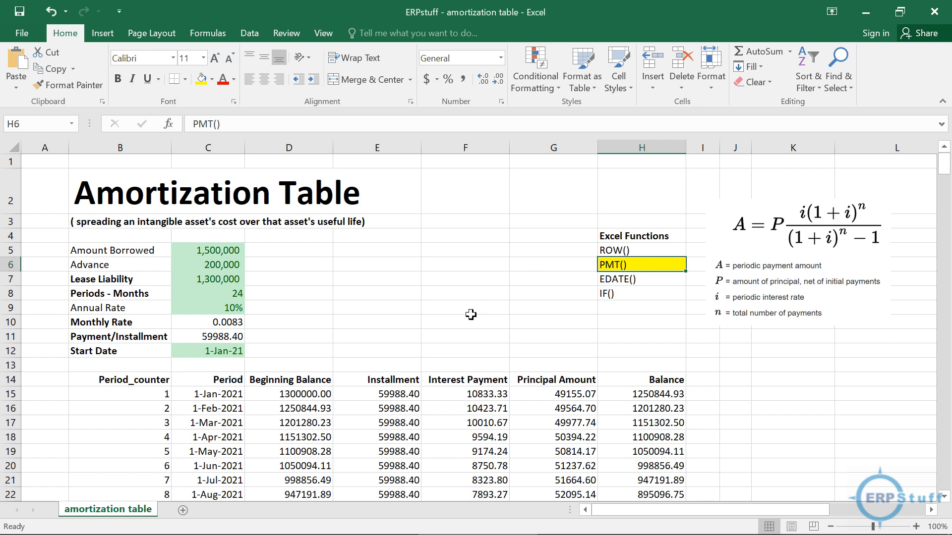
# Enter the formula =ROW() in A15, beside the first Period_counter value
pyautogui.click(137, 395)
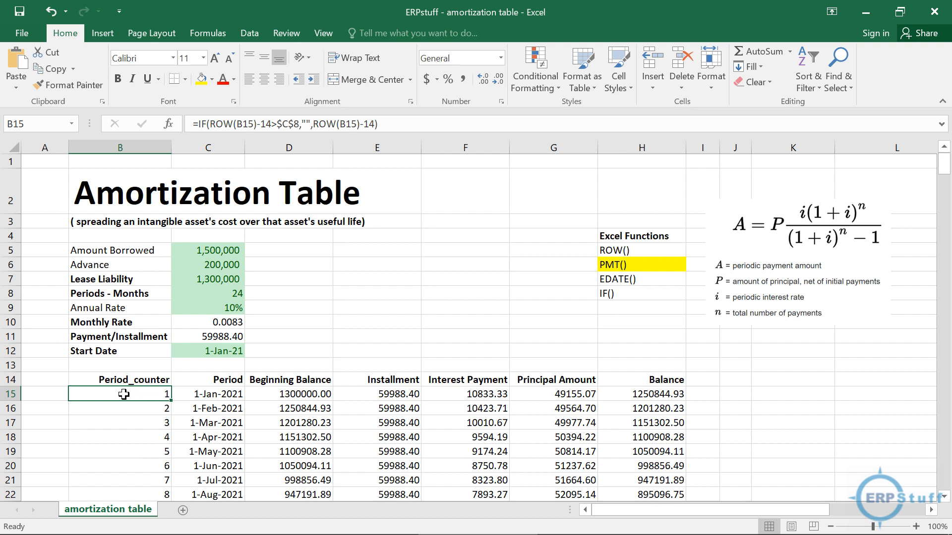
pyautogui.click(56, 395)
pyautogui.write('=')
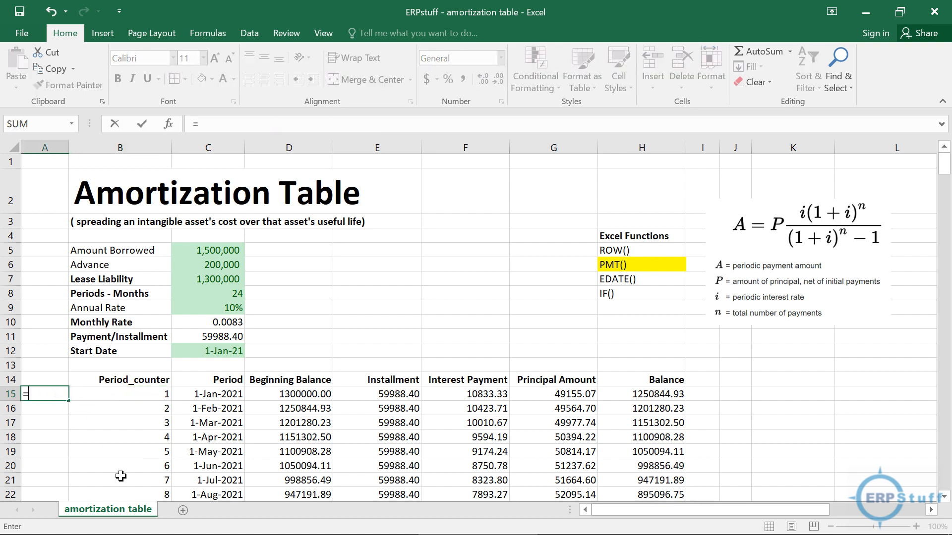
pyautogui.write('row')
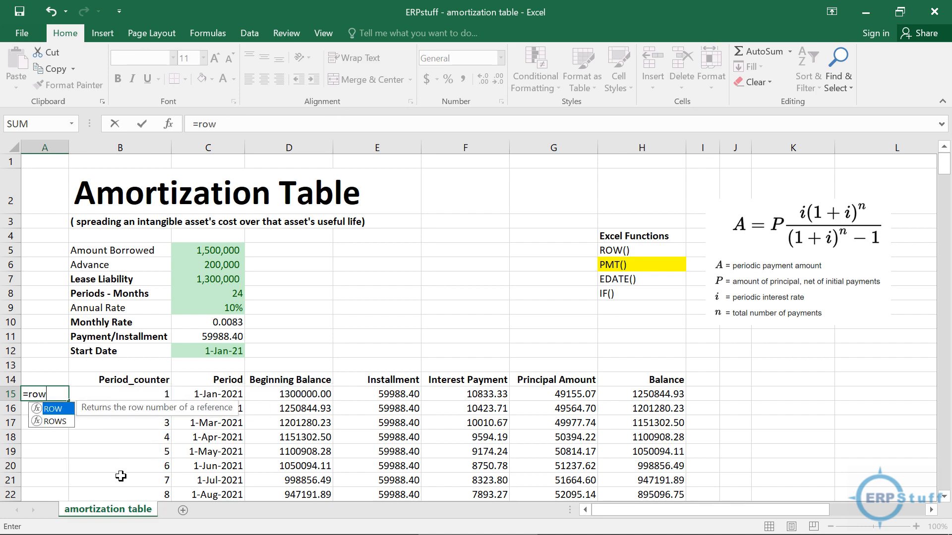
pyautogui.write('()')
pyautogui.press('Return')
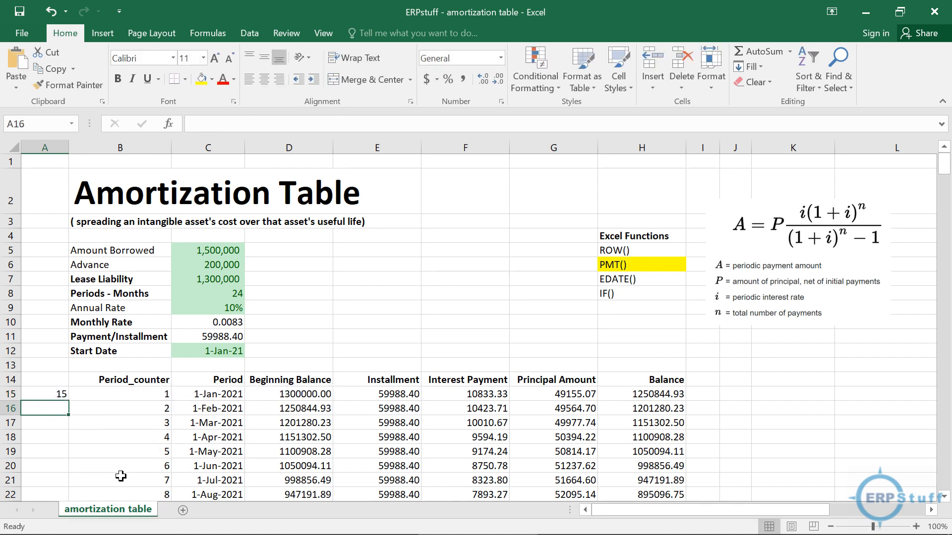
# Compare the ROW() formula in A15 with the Period_counter formula in B15 and the rows above the schedule
pyautogui.press('Up')
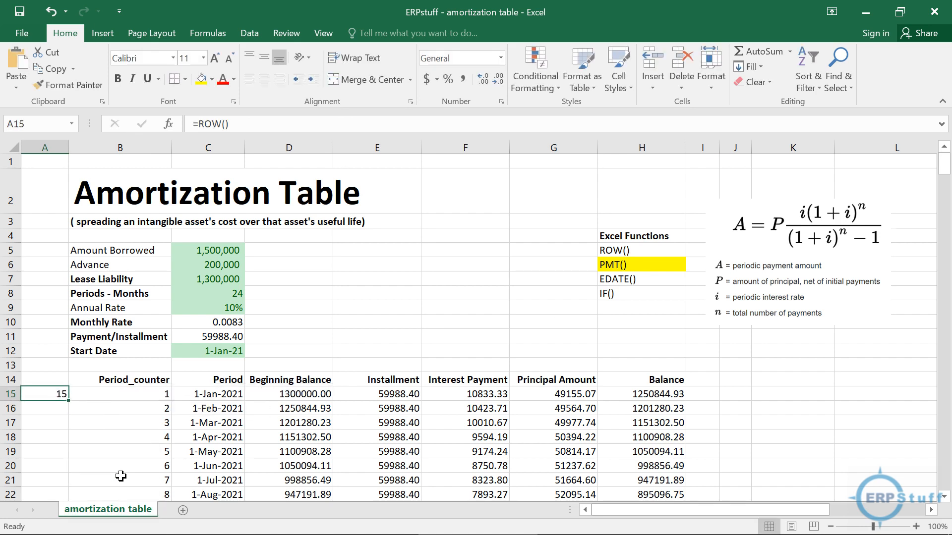
pyautogui.press('Right')
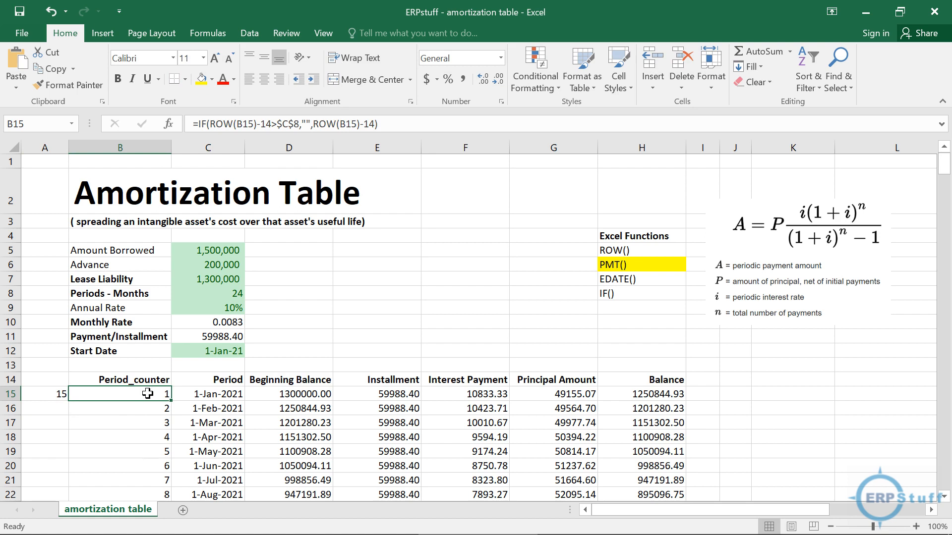
pyautogui.click(47, 411)
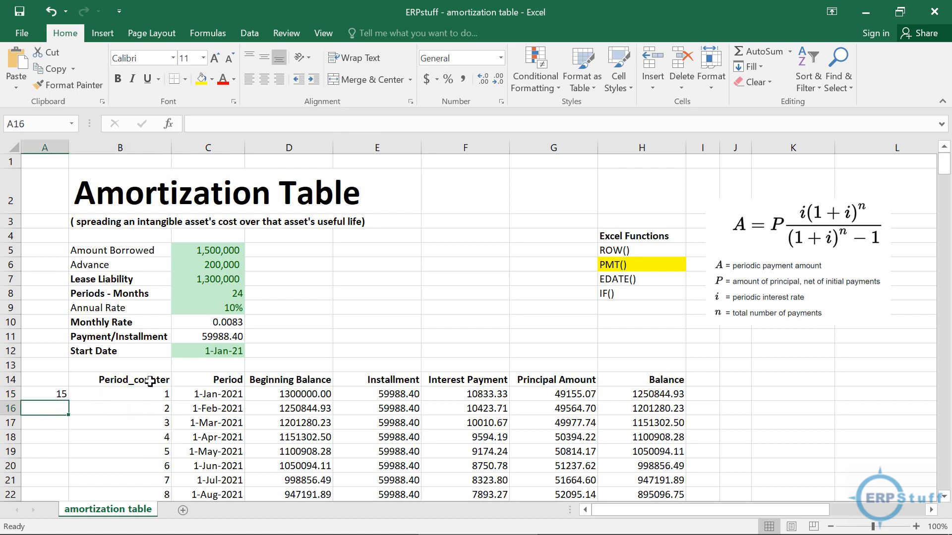
pyautogui.moveTo(151, 381); pyautogui.dragTo(162, 162)
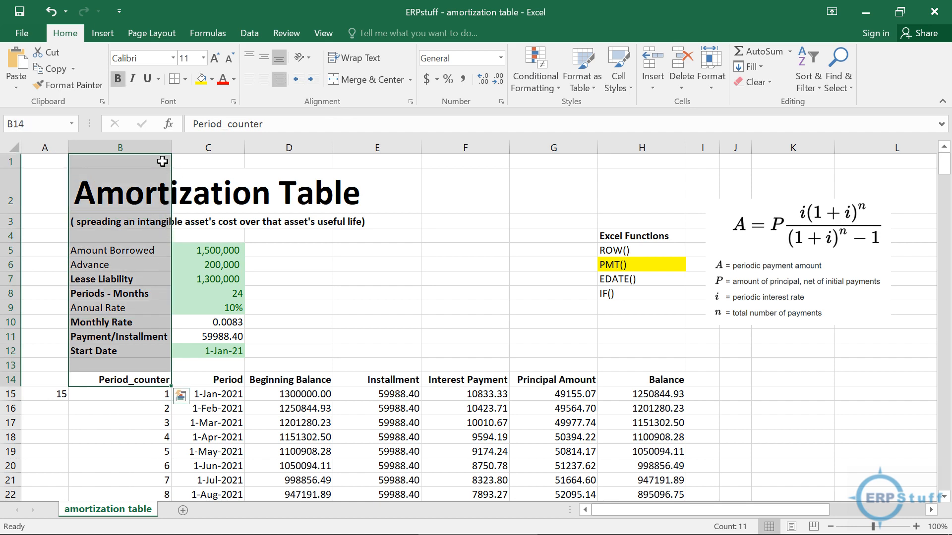
pyautogui.click(146, 396)
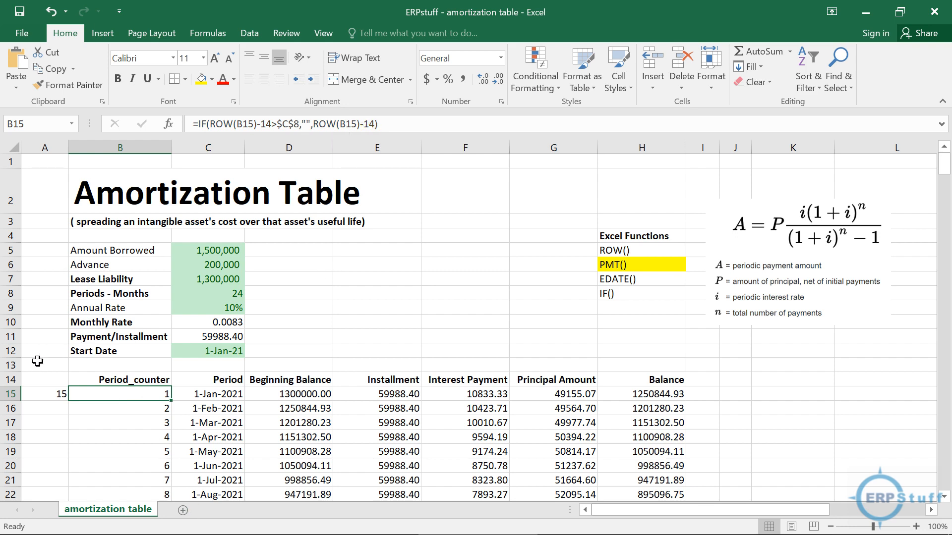
# Examine the Period_counter formula in B15 against the rows above it, and the Period date formulas in C15 and C16
pyautogui.click(11, 365)
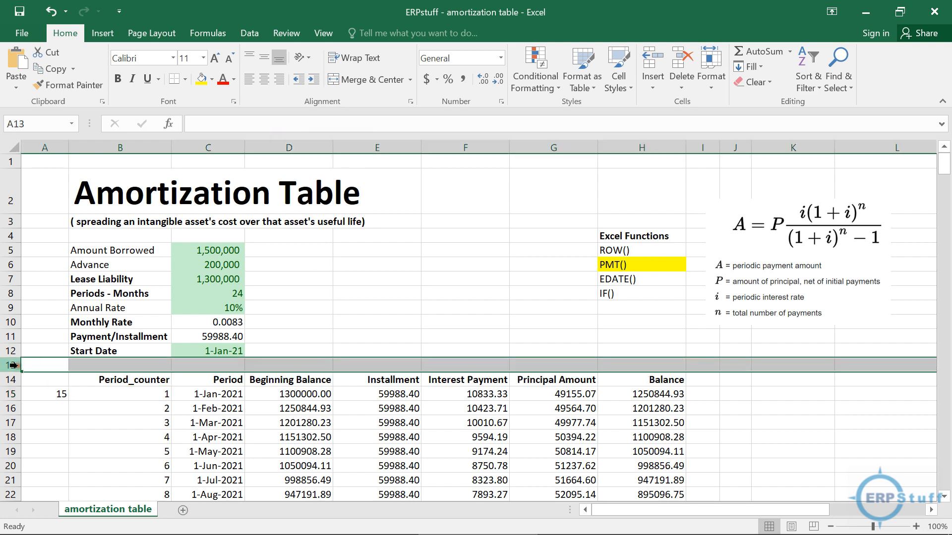
pyautogui.click(135, 391)
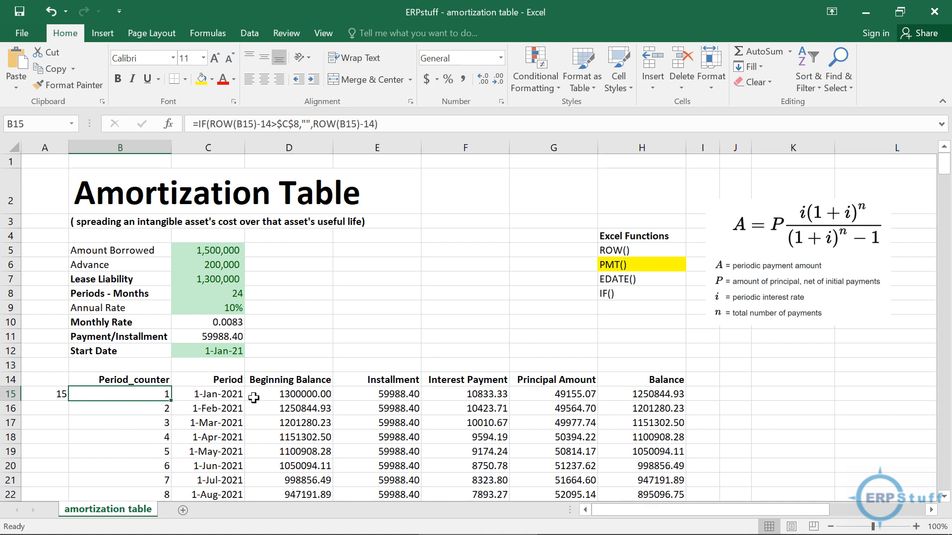
pyautogui.press('Right')
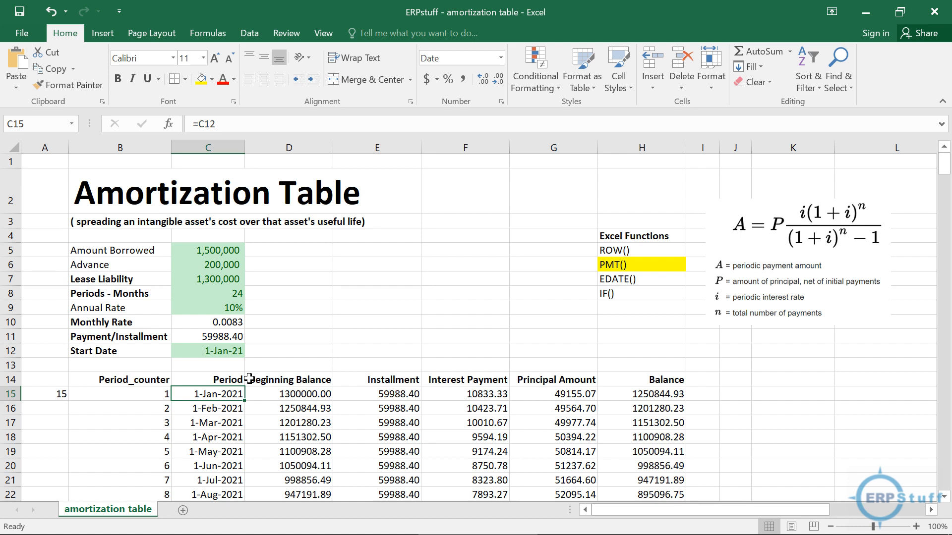
pyautogui.click(222, 406)
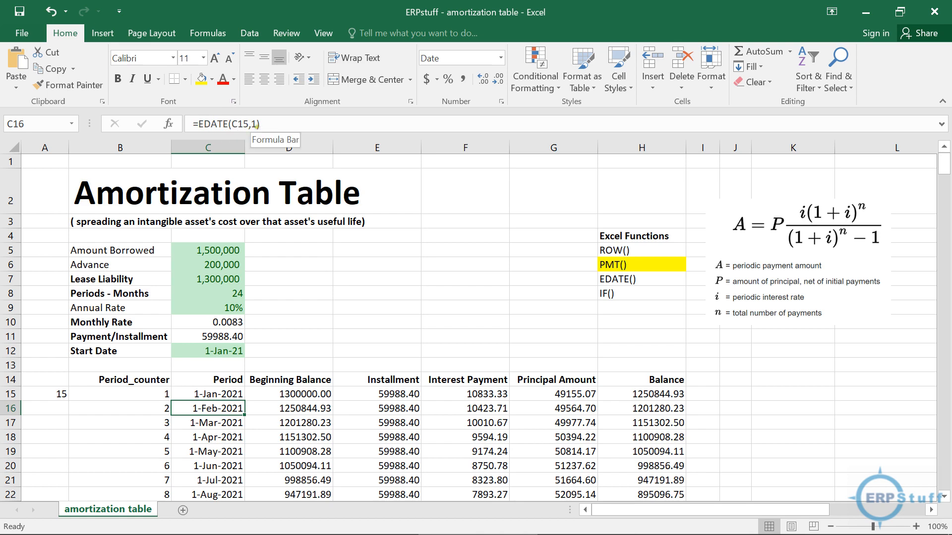
# Inspect the Start_date and Months arguments of the EDATE function in C16, leaving the formula as it is
pyautogui.click(169, 124)
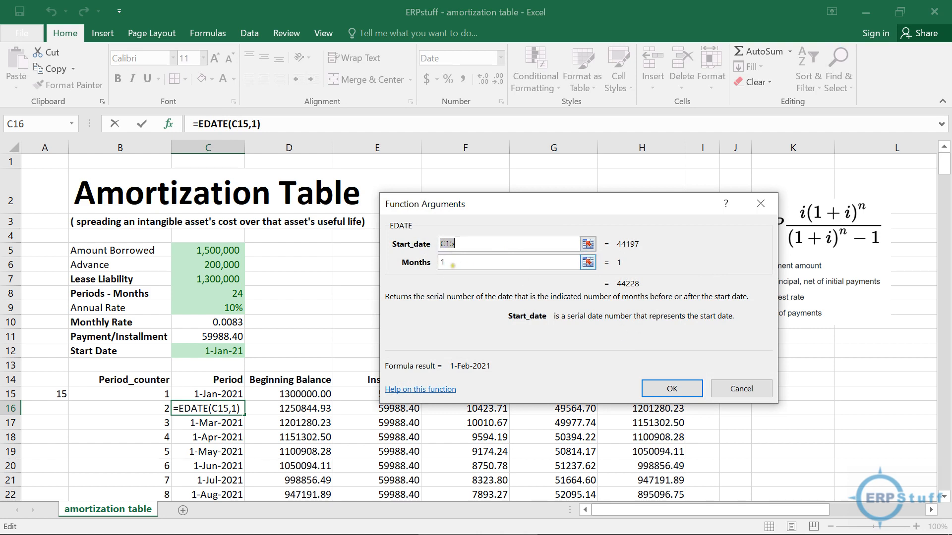
pyautogui.click(447, 266)
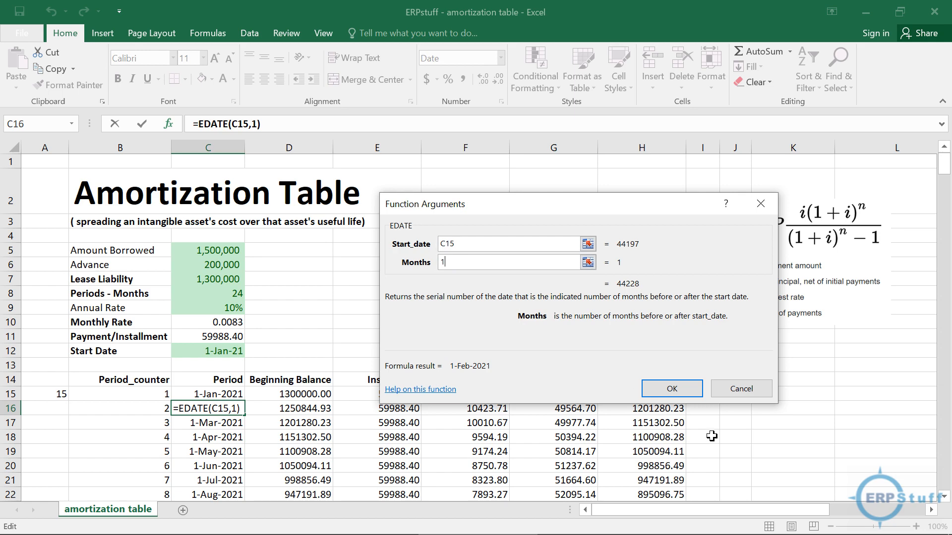
pyautogui.click(745, 393)
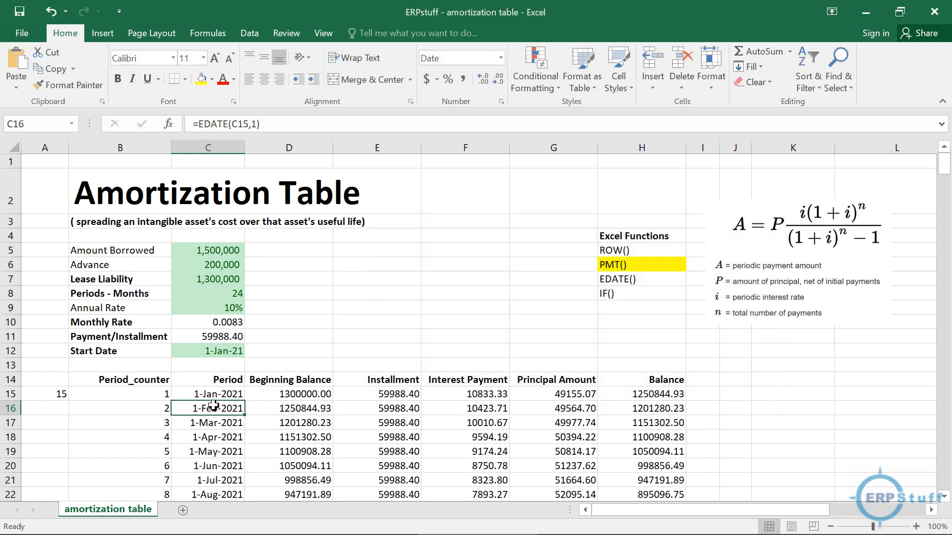
# Trace the cells referenced by the first Beginning Balance formula in D15 and the first Installment formula in E15
pyautogui.click(288, 394)
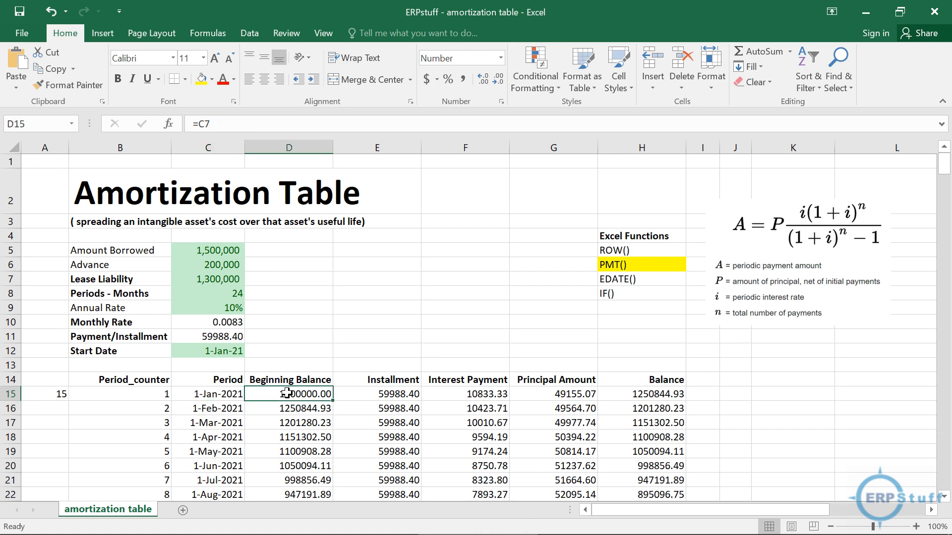
pyautogui.doubleClick(288, 394)
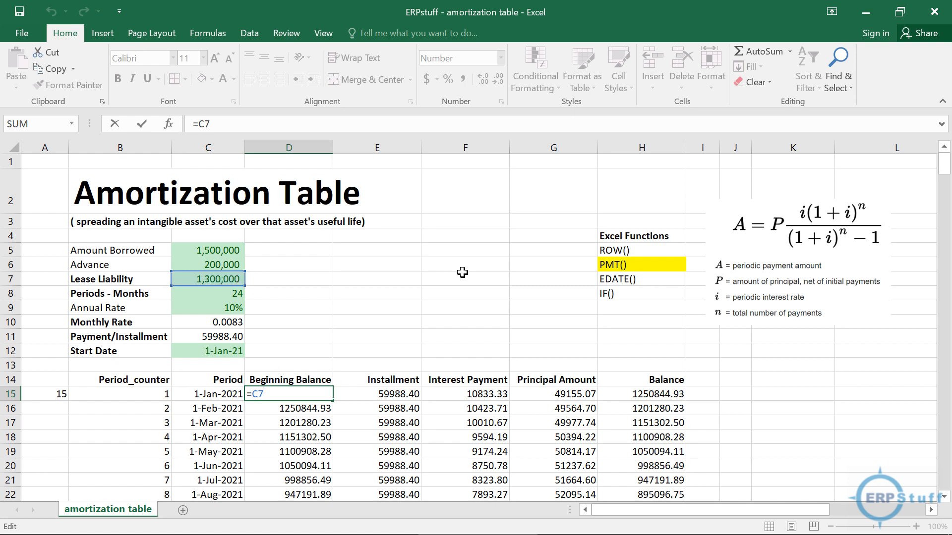
pyautogui.hotkey('ctrl', 'Return')
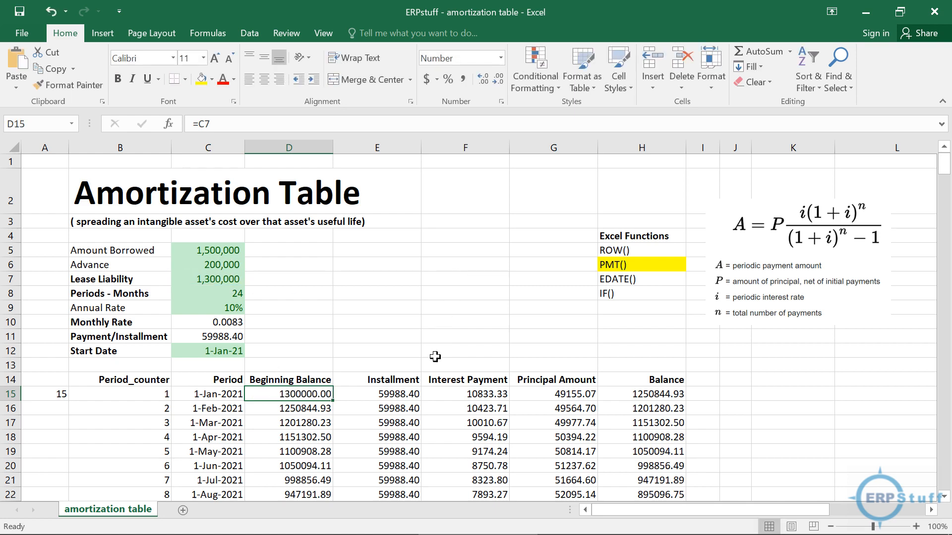
pyautogui.click(412, 393)
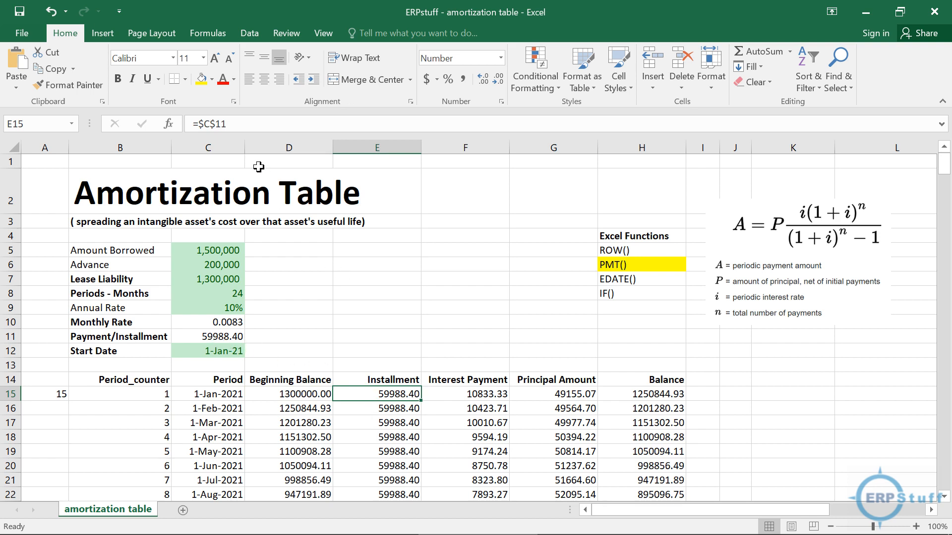
pyautogui.moveTo(198, 124); pyautogui.dragTo(227, 124)
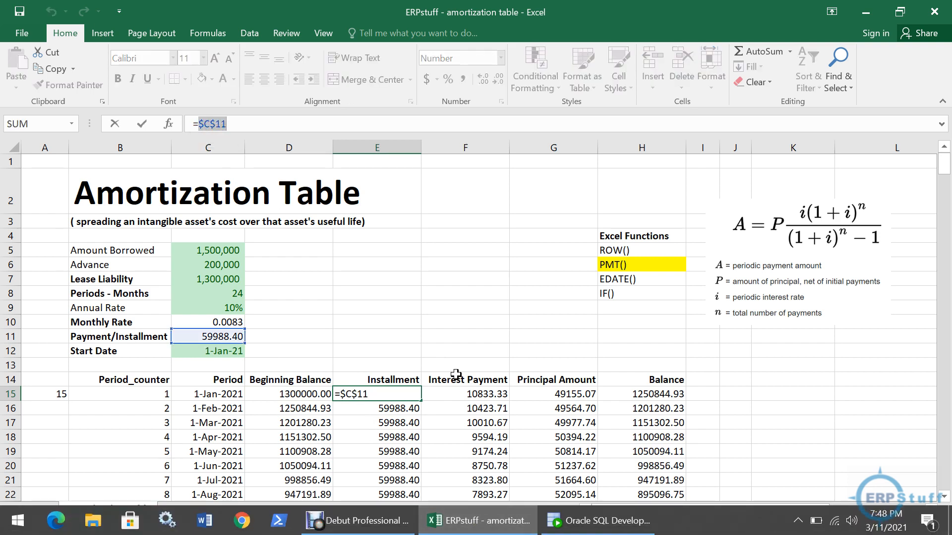
pyautogui.click(413, 407)
pyautogui.press('Escape')
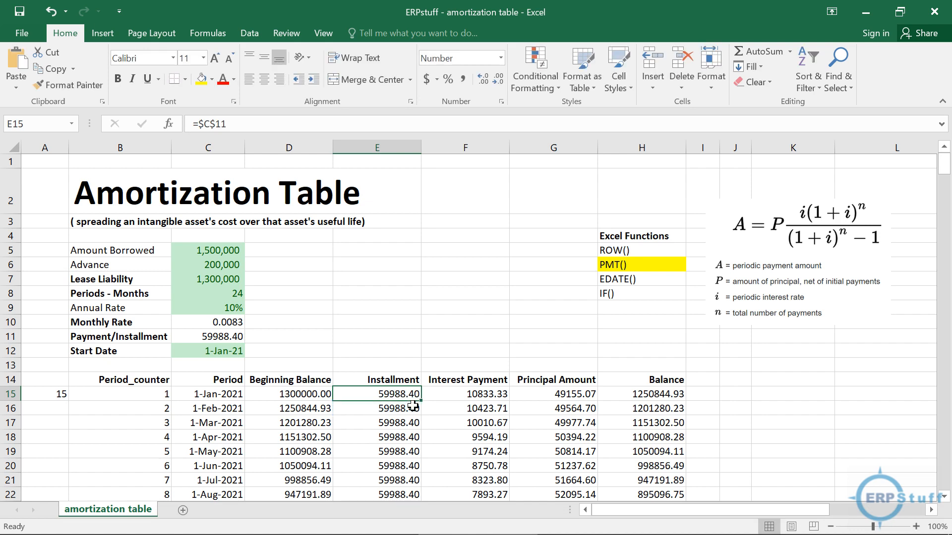
# Trace the cells referenced by the first Interest Payment formula in F15 and the first Principal Amount formula in G15
pyautogui.click(479, 395)
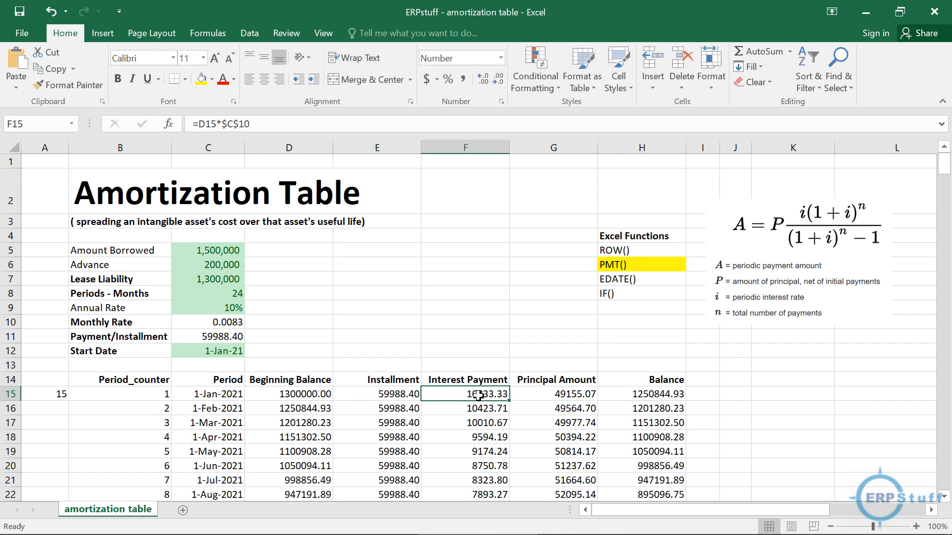
pyautogui.doubleClick(478, 395)
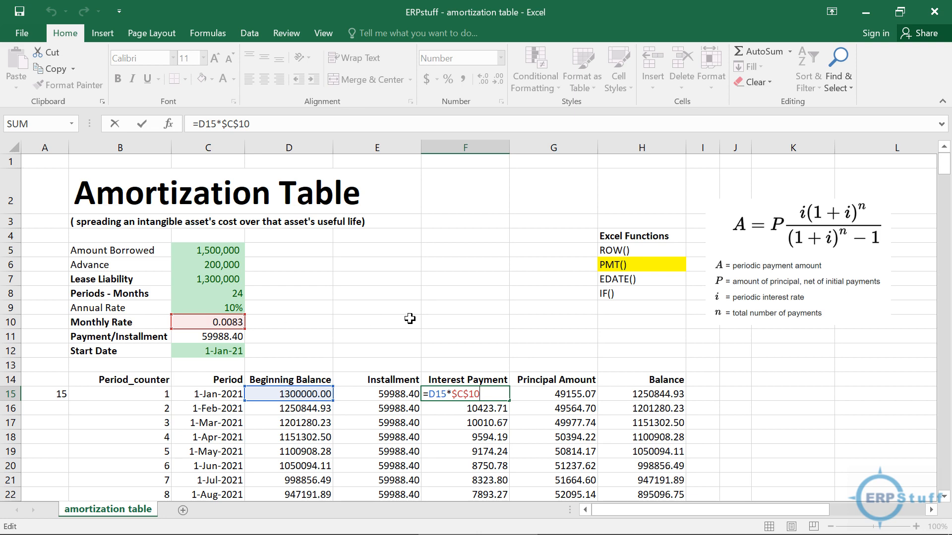
pyautogui.hotkey('ctrl', 'Return')
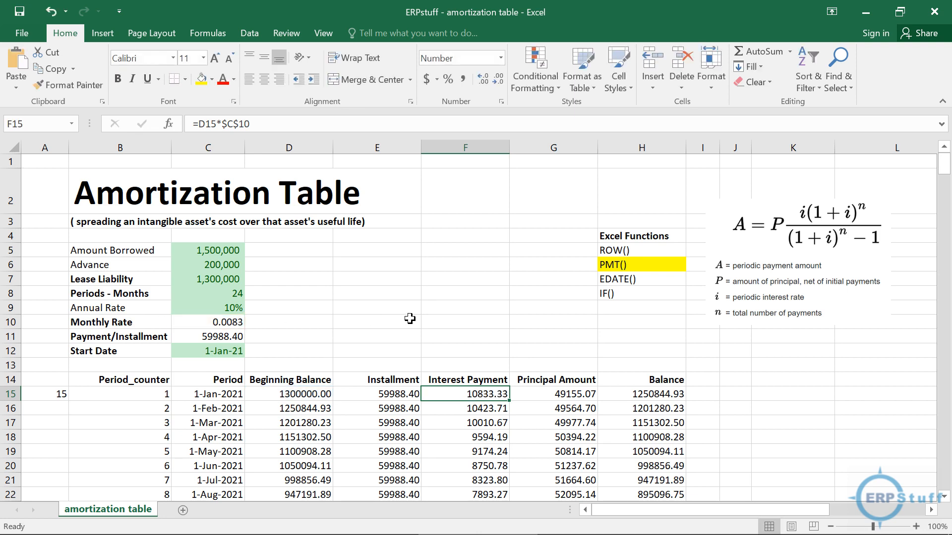
pyautogui.click(584, 395)
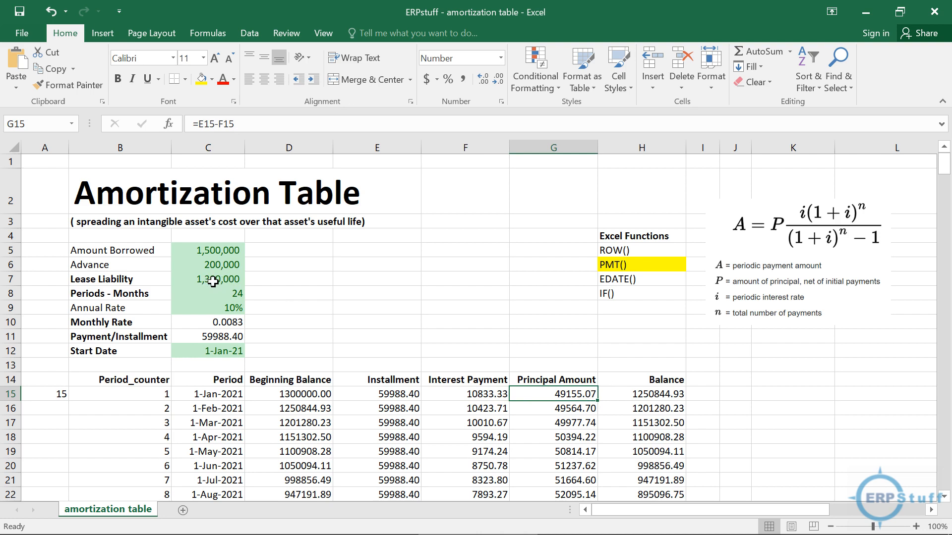
pyautogui.doubleClick(577, 394)
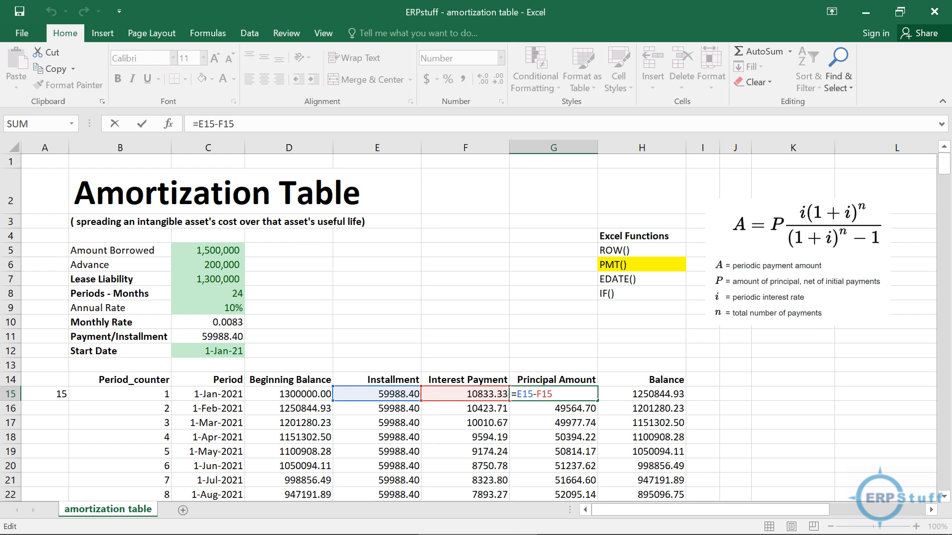
pyautogui.hotkey('ctrl', 'Return')
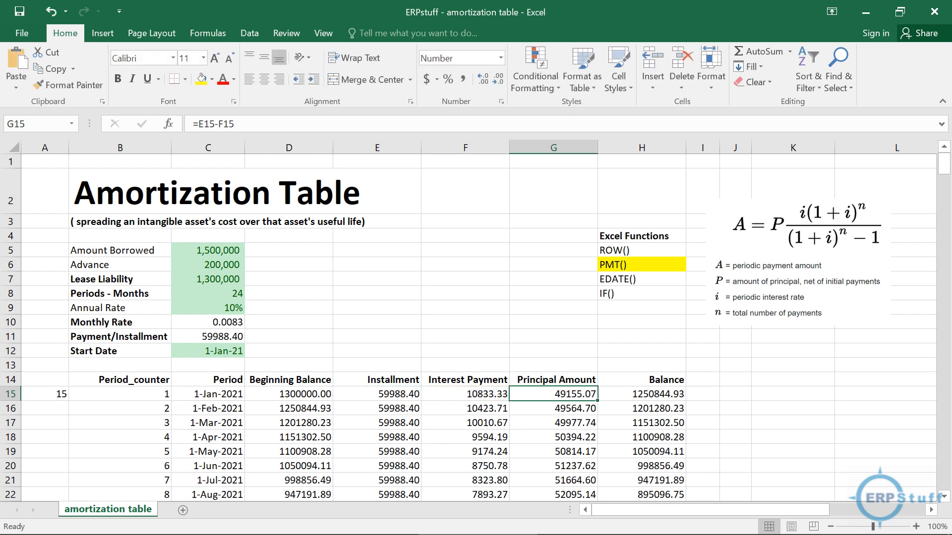
# Trace the cells that the first Balance formula in H15 refers to
pyautogui.click(639, 392)
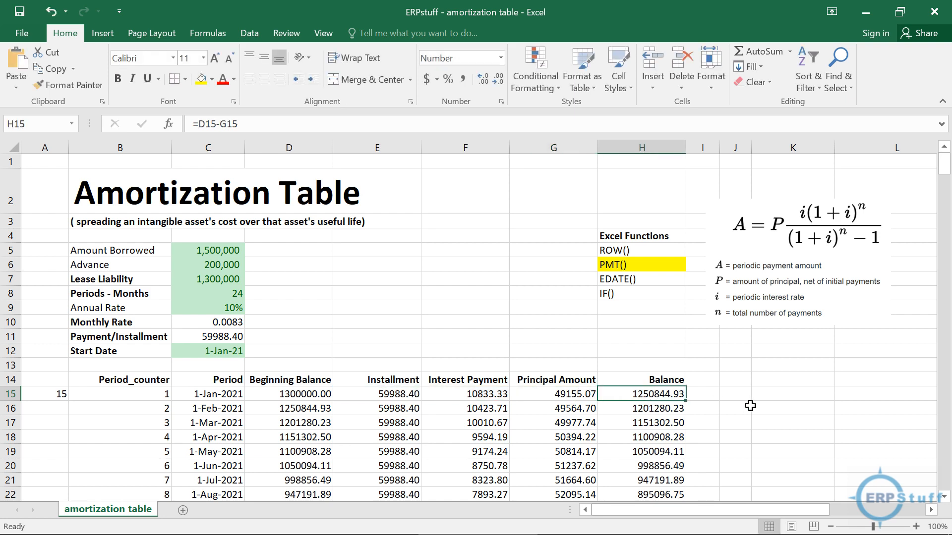
pyautogui.press('F2')
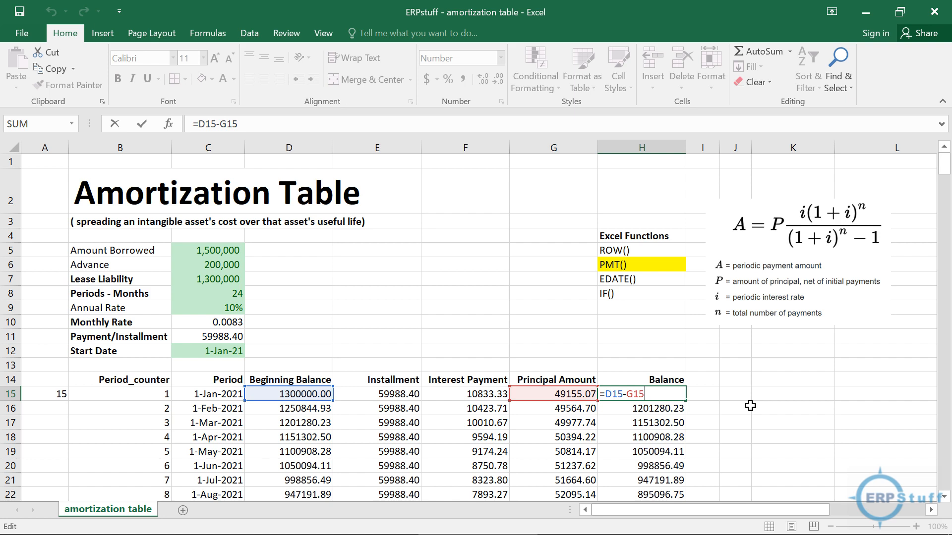
pyautogui.hotkey('ctrl', 'Return')
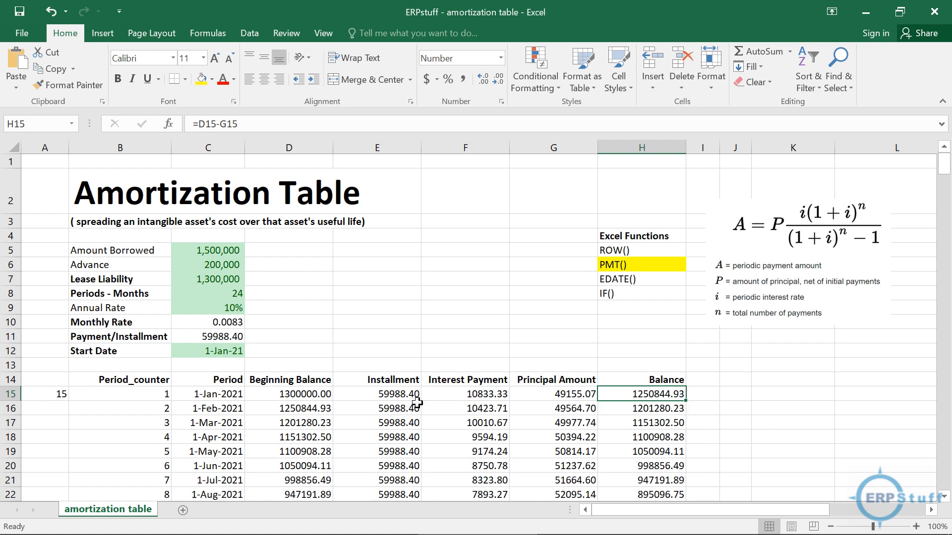
# Review the Interest Payment and Principal Amount formulas in F15 and G15 and the EDATE() entry in the Excel Functions list
pyautogui.click(454, 393)
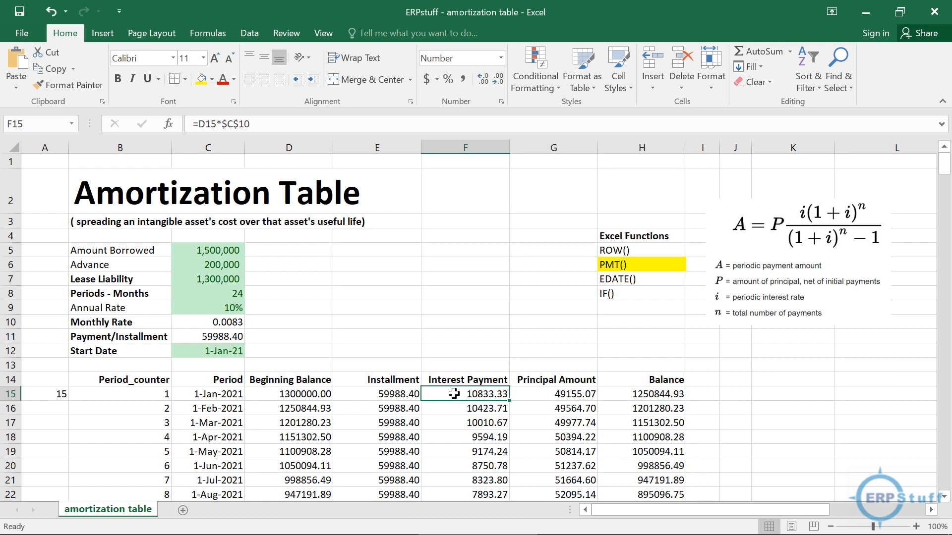
pyautogui.click(581, 393)
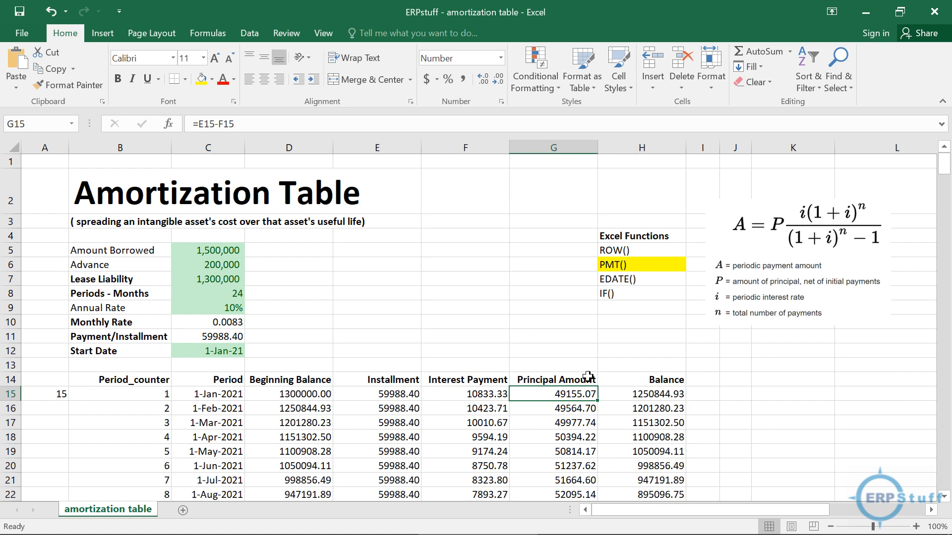
pyautogui.click(637, 282)
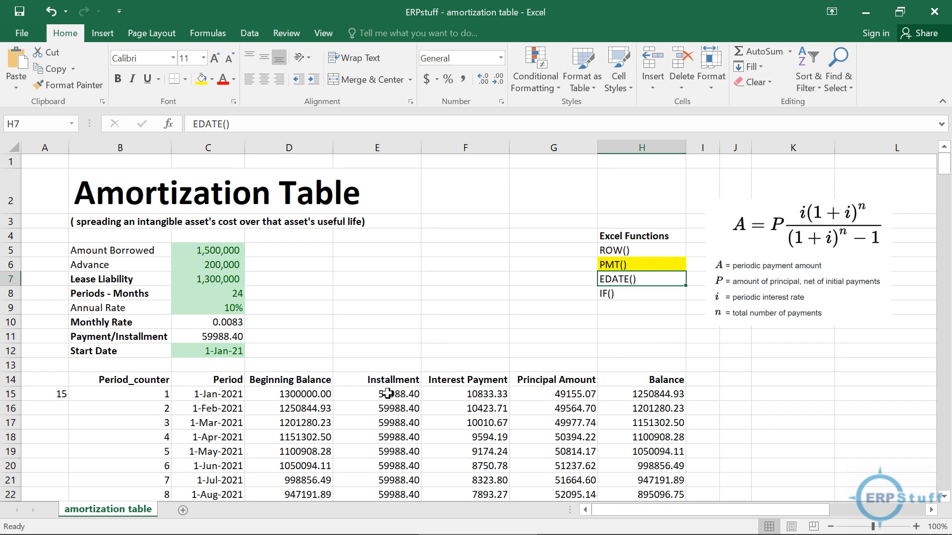
# Follow the Interest Payment column from F15 down to the last period in row 38
pyautogui.click(462, 395)
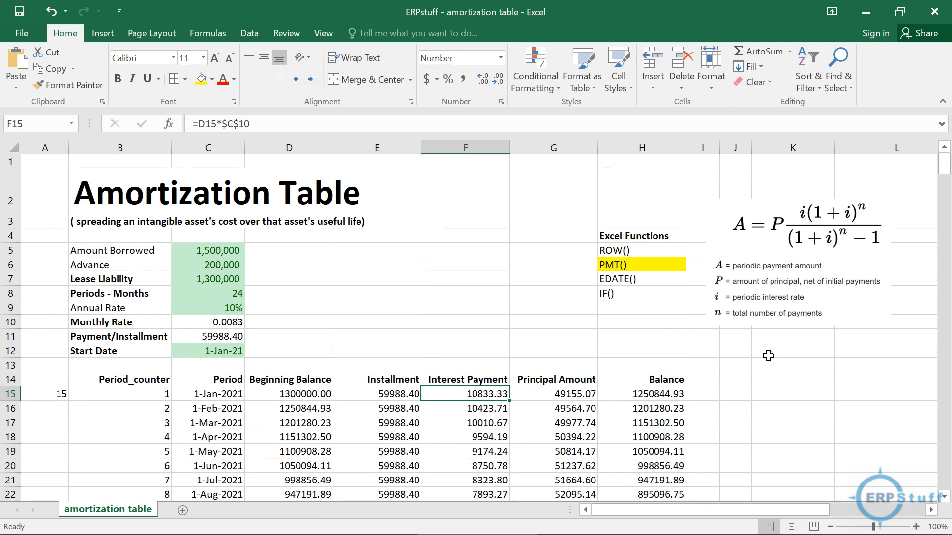
pyautogui.press('Down')
pyautogui.press('Down')
pyautogui.press('Down')
pyautogui.press('Down')
pyautogui.press('Down')
pyautogui.press('Down')
pyautogui.press('Down')
pyautogui.press('Down')
pyautogui.press('Down')
pyautogui.press('Down')
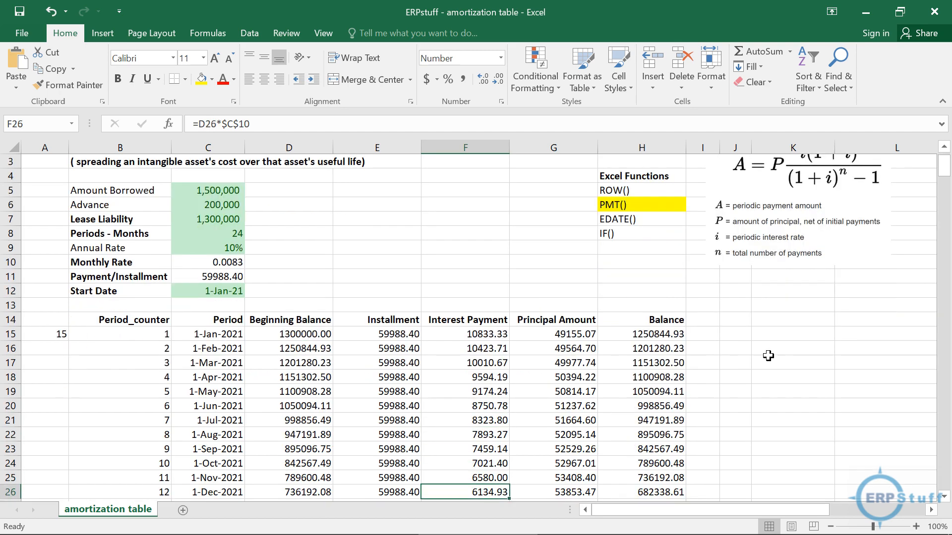
pyautogui.press('Up')
pyautogui.press('Down')
pyautogui.press('Down')
pyautogui.press('Down')
pyautogui.press('Down')
pyautogui.press('Down')
pyautogui.press('Down')
pyautogui.press('Down')
pyautogui.press('Down')
pyautogui.press('Down')
pyautogui.press('Down')
pyautogui.press('Down')
pyautogui.press('Down')
pyautogui.press('Down')
pyautogui.press('Down')
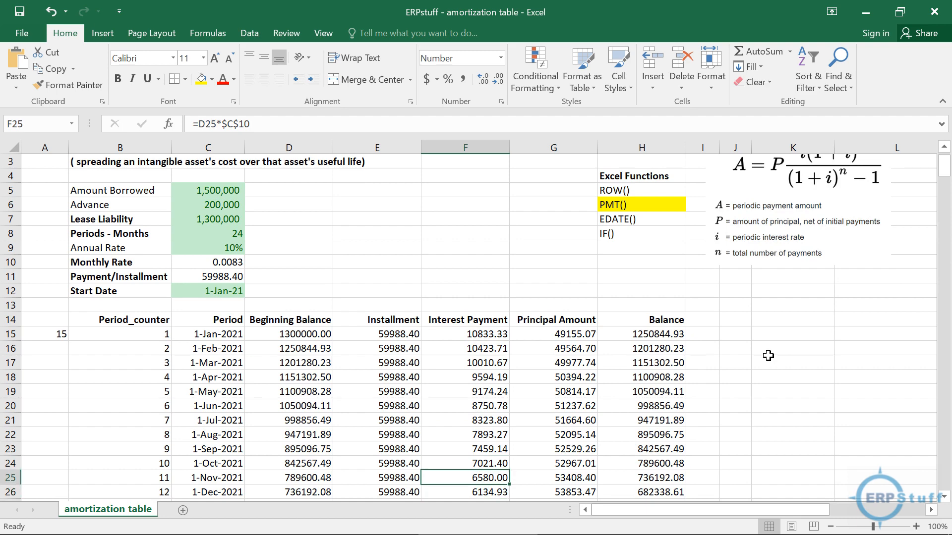
pyautogui.scroll(-1, 768, 355)
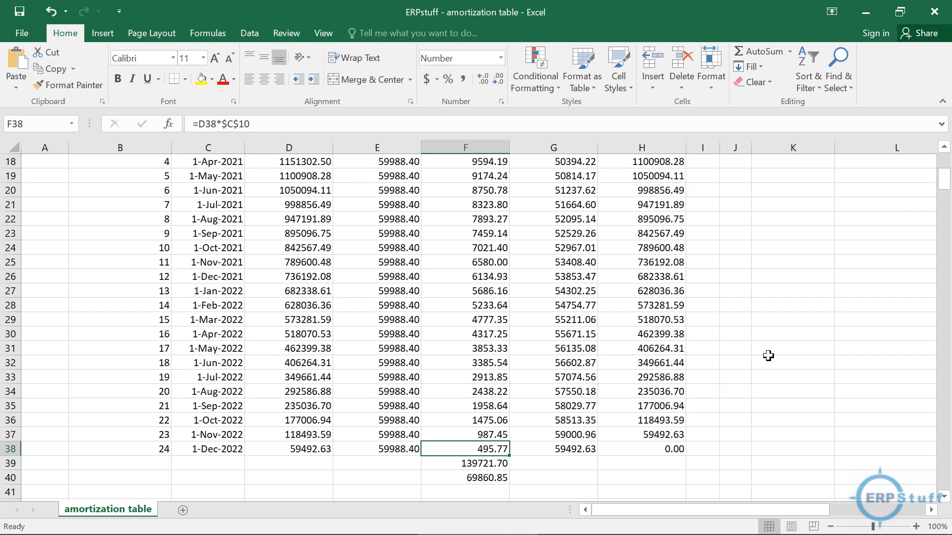
# Compare the Interest Payment in F38 with the Principal Amount in G38 for the last period
pyautogui.press('Right')
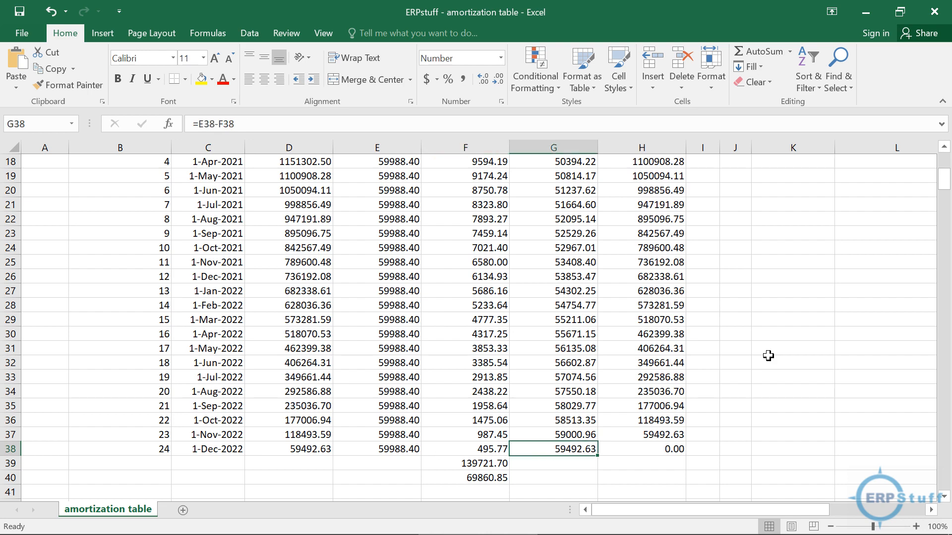
pyautogui.press('Left')
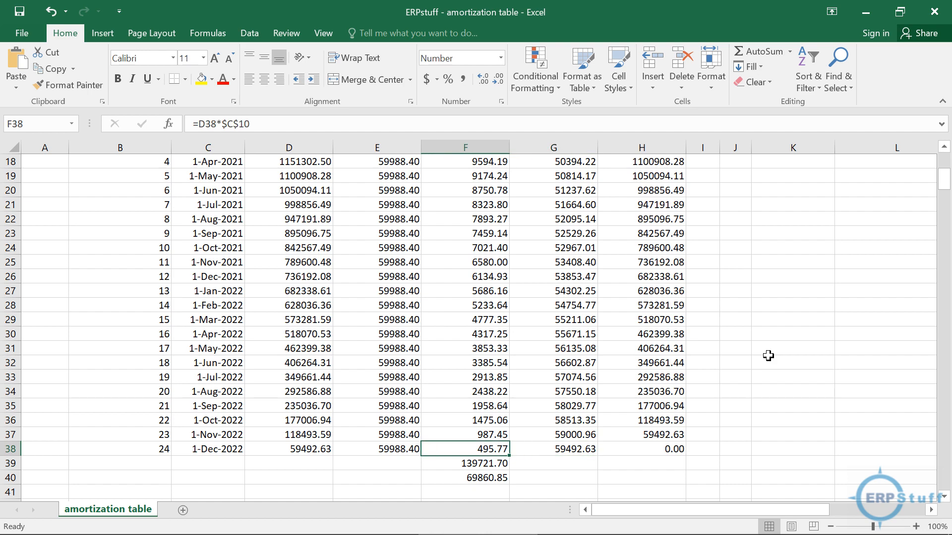
pyautogui.press('Right')
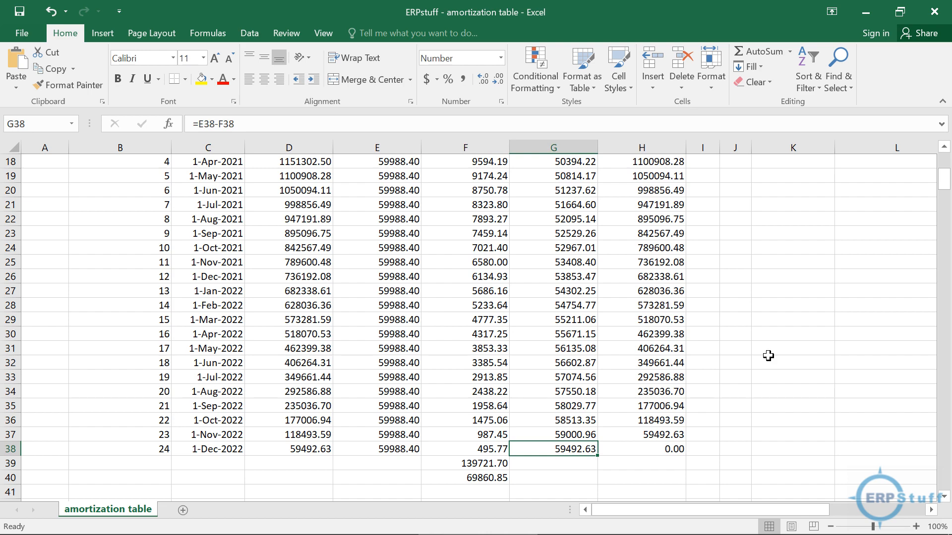
# Make the Interest Payment total in F39 bold
pyautogui.press('Down')
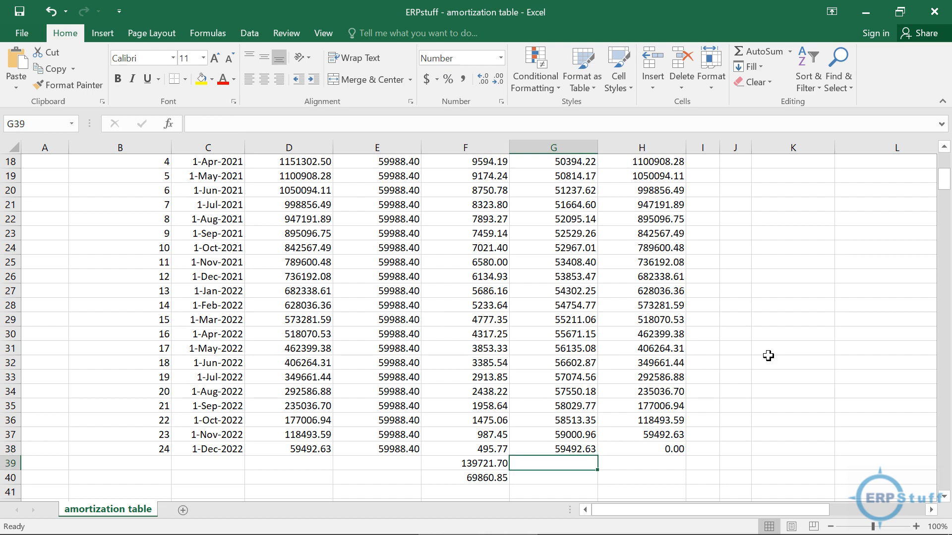
pyautogui.press('Left')
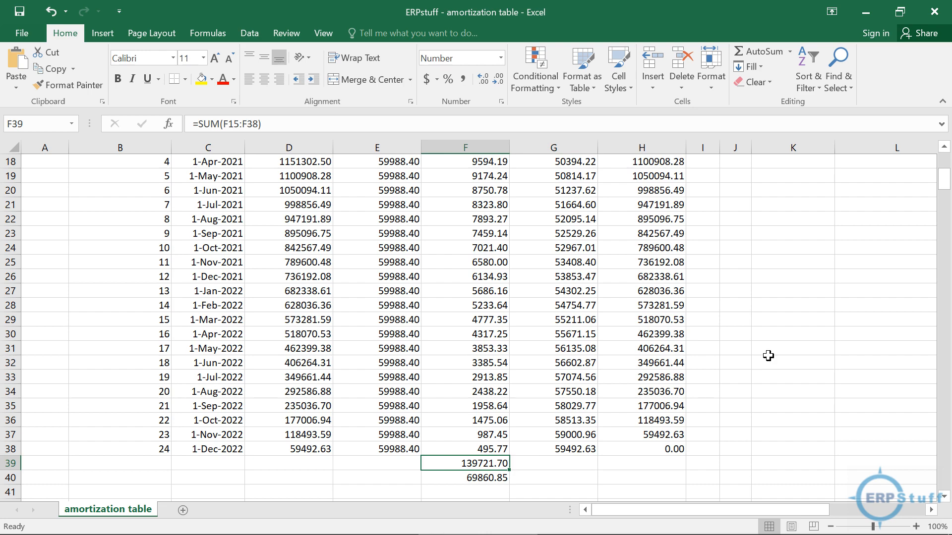
pyautogui.hotkey('ctrl', 'b')
pyautogui.press('Down')
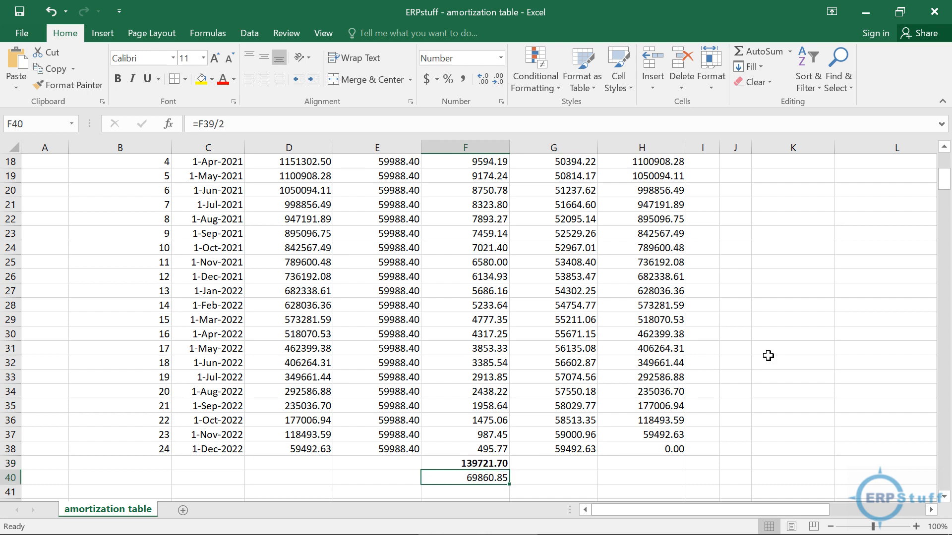
# Look back up the Interest Payment column from the totals to the loan inputs above the schedule
pyautogui.press('Up')
pyautogui.press('Down')
pyautogui.press('Up')
pyautogui.press('Up')
pyautogui.press('Up')
pyautogui.press('Up')
pyautogui.press('Up')
pyautogui.press('Up')
pyautogui.press('Up')
pyautogui.press('Up')
pyautogui.press('Up')
pyautogui.press('Up')
pyautogui.press('Up')
pyautogui.press('Up')
pyautogui.press('Up')
pyautogui.press('Up')
pyautogui.press('Up')
pyautogui.press('Up')
pyautogui.press('Up')
pyautogui.press('Up')
pyautogui.press('Up')
pyautogui.press('Up')
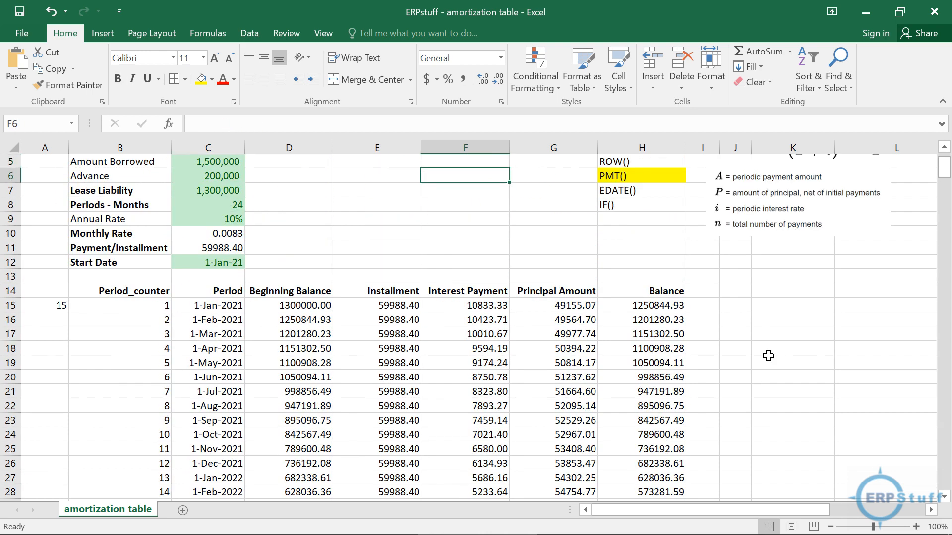
# Follow the Interest Payment column back down and review the halved total in F40 and the SUM formula in F39
pyautogui.press('Down')
pyautogui.press('Down')
pyautogui.press('Down')
pyautogui.press('Down')
pyautogui.press('Down')
pyautogui.press('Down')
pyautogui.press('Down')
pyautogui.press('Down')
pyautogui.press('Down')
pyautogui.press('Down')
pyautogui.press('Down')
pyautogui.press('Down')
pyautogui.press('Down')
pyautogui.press('Down')
pyautogui.press('Down')
pyautogui.press('Down')
pyautogui.press('Down')
pyautogui.press('Down')
pyautogui.press('Down')
pyautogui.press('Down')
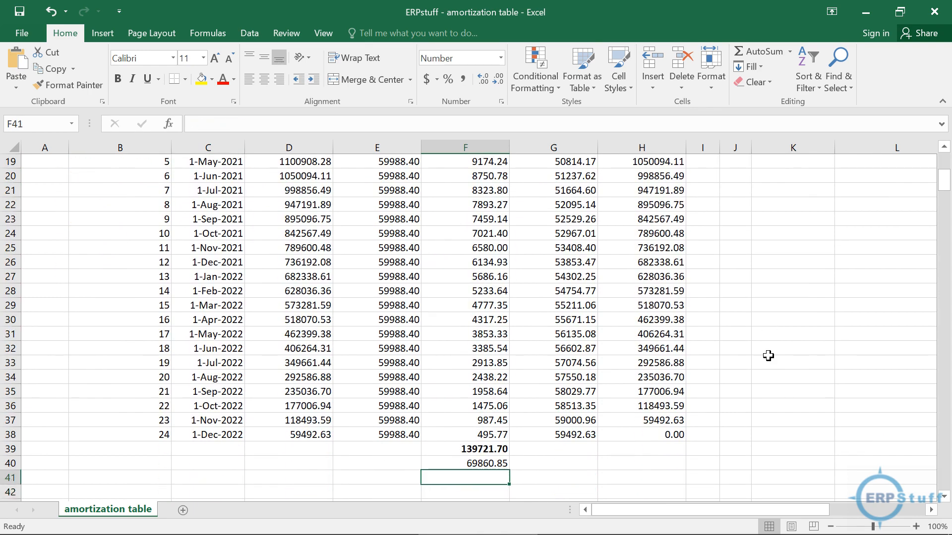
pyautogui.press('Up')
pyautogui.press('Up')
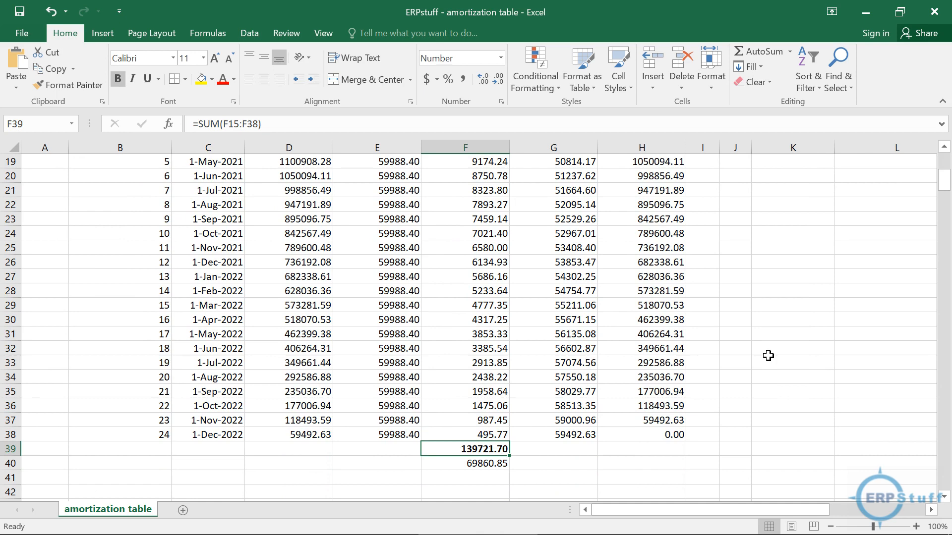
# Select the first twelve Interest Payment cells, F15:F26, to check the interest sum for the 2021 periods
pyautogui.press('Up')
pyautogui.press('Up')
pyautogui.press('Up')
pyautogui.press('Up')
pyautogui.press('Up')
pyautogui.press('Up')
pyautogui.press('Up')
pyautogui.press('Up')
pyautogui.press('Up')
pyautogui.press('Up')
pyautogui.press('Up')
pyautogui.press('Up')
pyautogui.press('Up')
pyautogui.press('Up')
pyautogui.press('Up')
pyautogui.press('Up')
pyautogui.press('Up')
pyautogui.press('Up')
pyautogui.press('Up')
pyautogui.press('Up')
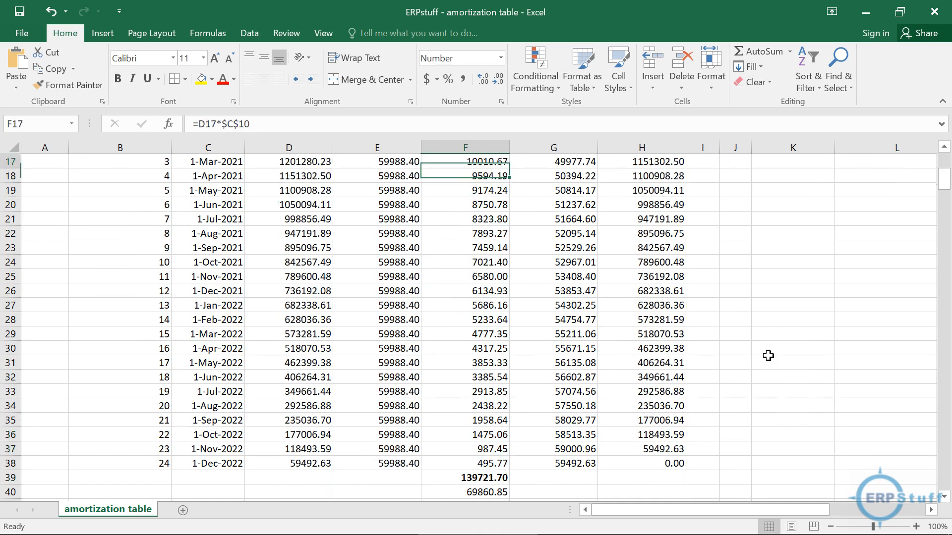
pyautogui.press('Up')
pyautogui.press('Up')
pyautogui.press('Up')
pyautogui.press('Up')
pyautogui.press('Up')
pyautogui.press('Up')
pyautogui.press('Up')
pyautogui.press('Down')
pyautogui.press('Down')
pyautogui.press('Down')
pyautogui.press('Down')
pyautogui.press('Down')
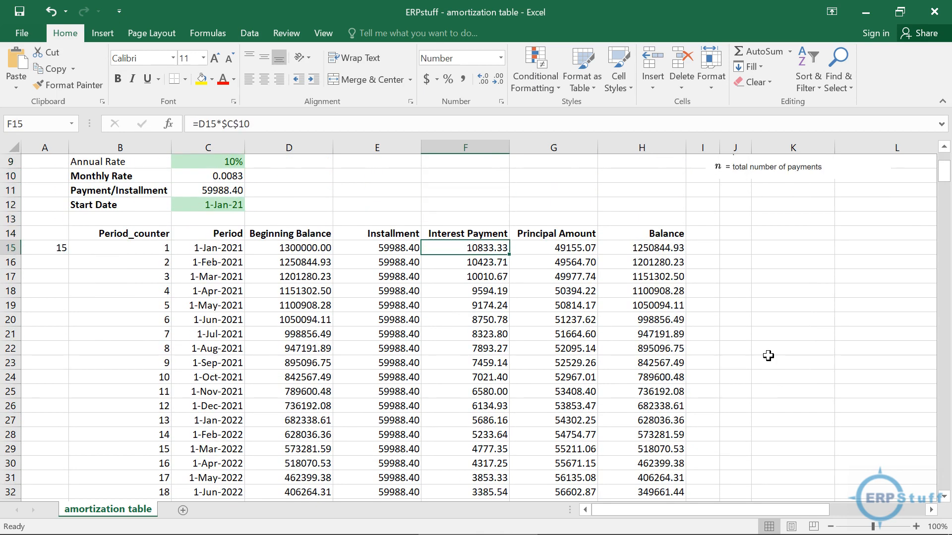
pyautogui.hotkey('shift', 'Down')
pyautogui.hotkey('shift', 'Down')
pyautogui.hotkey('shift', 'Down')
pyautogui.hotkey('shift', 'Down')
pyautogui.hotkey('shift', 'Down')
pyautogui.hotkey('shift', 'Down')
pyautogui.hotkey('shift', 'Down')
pyautogui.hotkey('shift', 'Down')
pyautogui.hotkey('shift', 'Down')
pyautogui.hotkey('shift', 'Down')
pyautogui.hotkey('shift', 'Down')
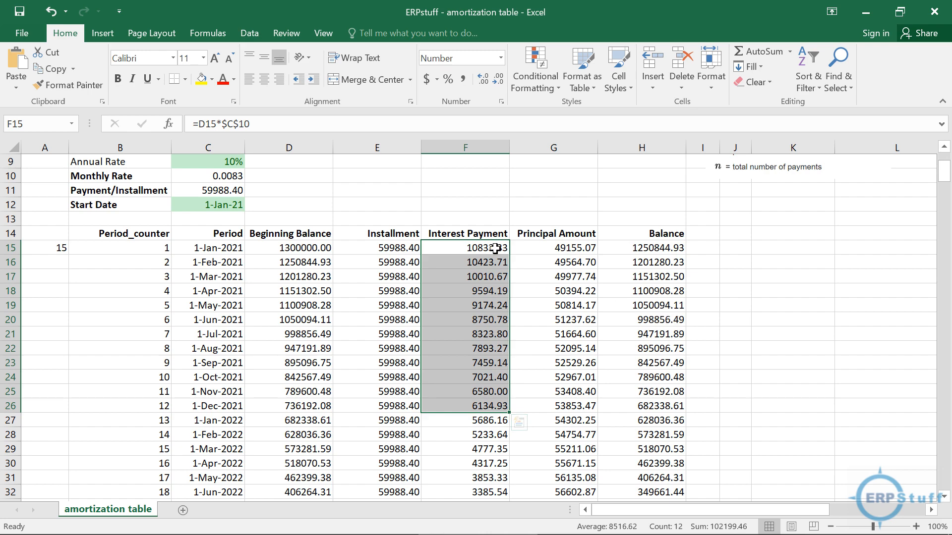
pyautogui.click(475, 218)
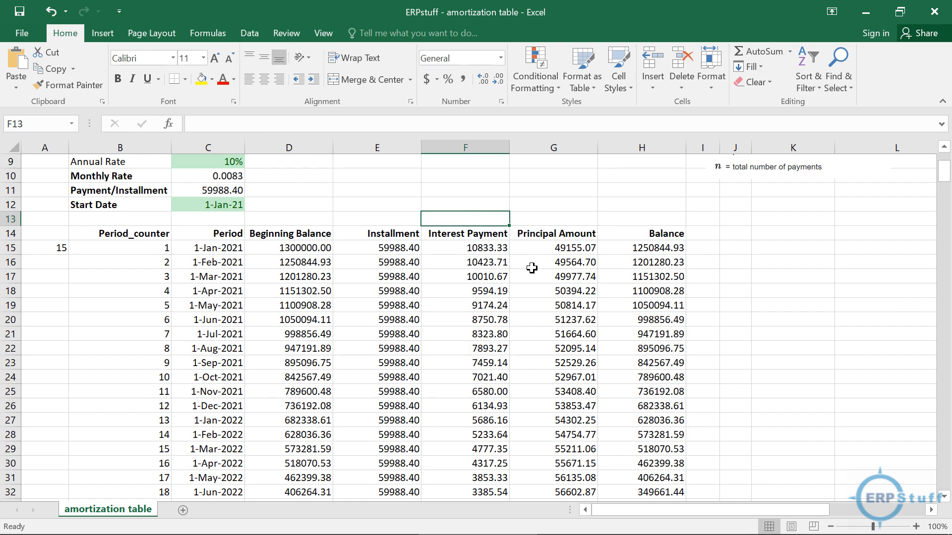
# Delete the ROW() example formula from A15 beside the first period and return to cell A1
pyautogui.hotkey('ctrl', 'Up')
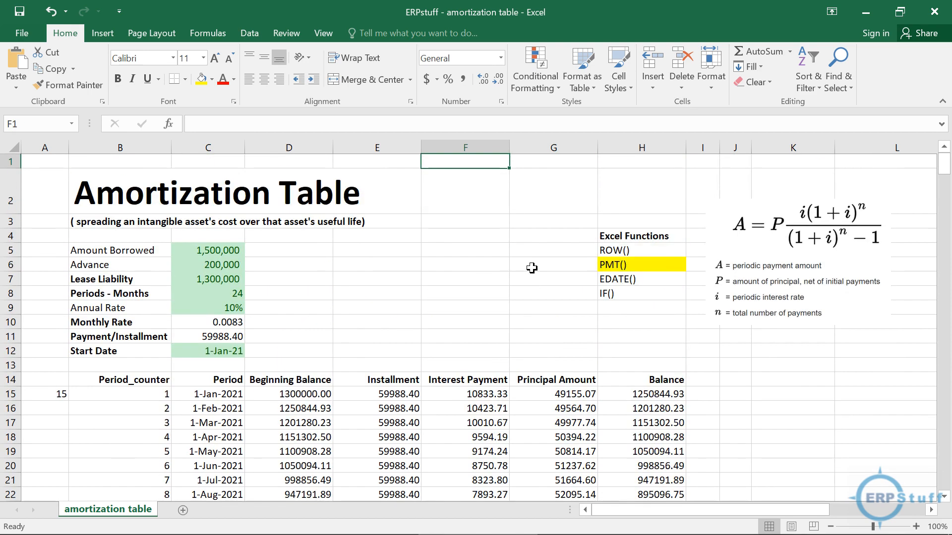
pyautogui.press('Left')
pyautogui.press('Left')
pyautogui.press('Left')
pyautogui.press('Left')
pyautogui.press('Left')
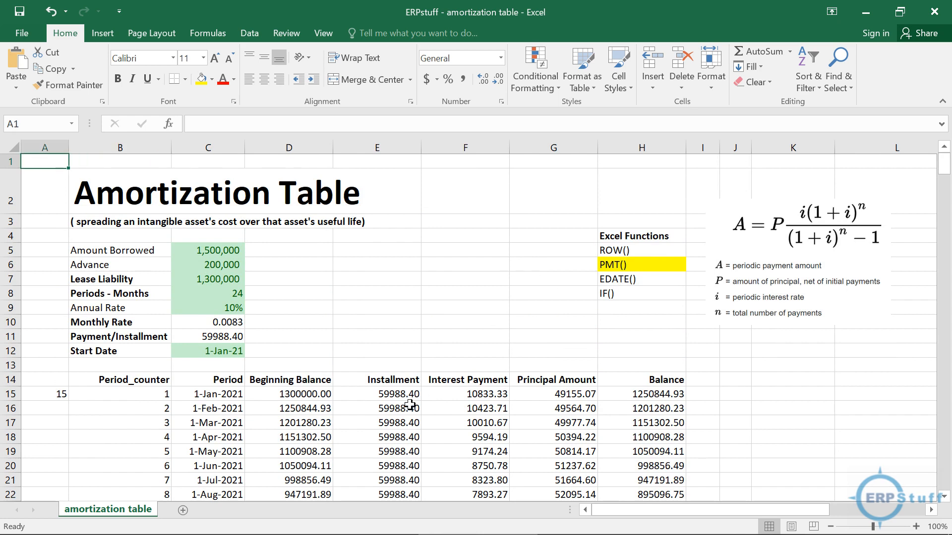
pyautogui.click(39, 396)
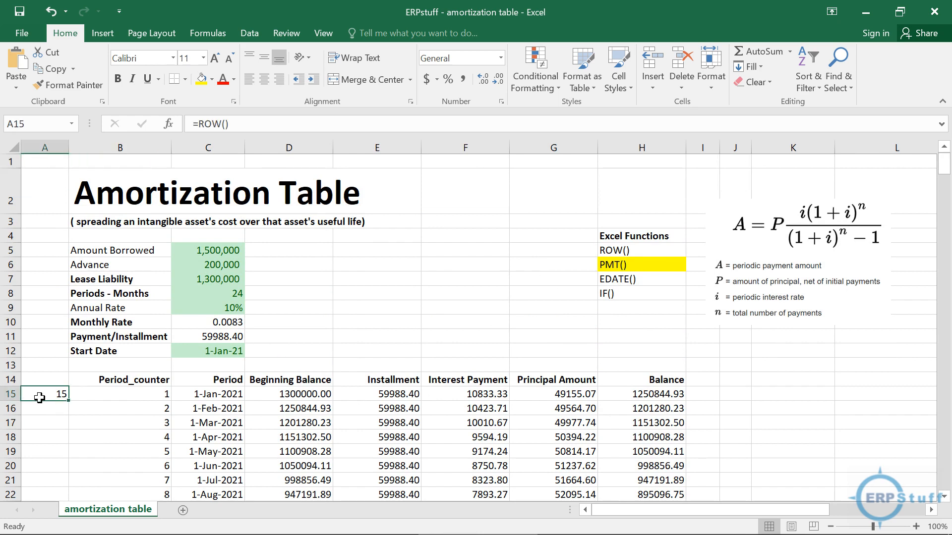
pyautogui.press('Delete')
pyautogui.click(36, 163)
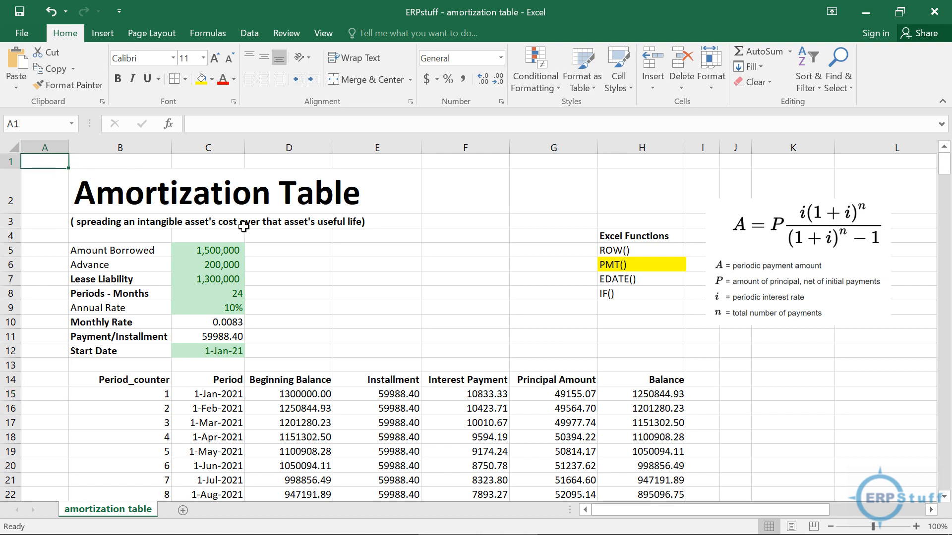